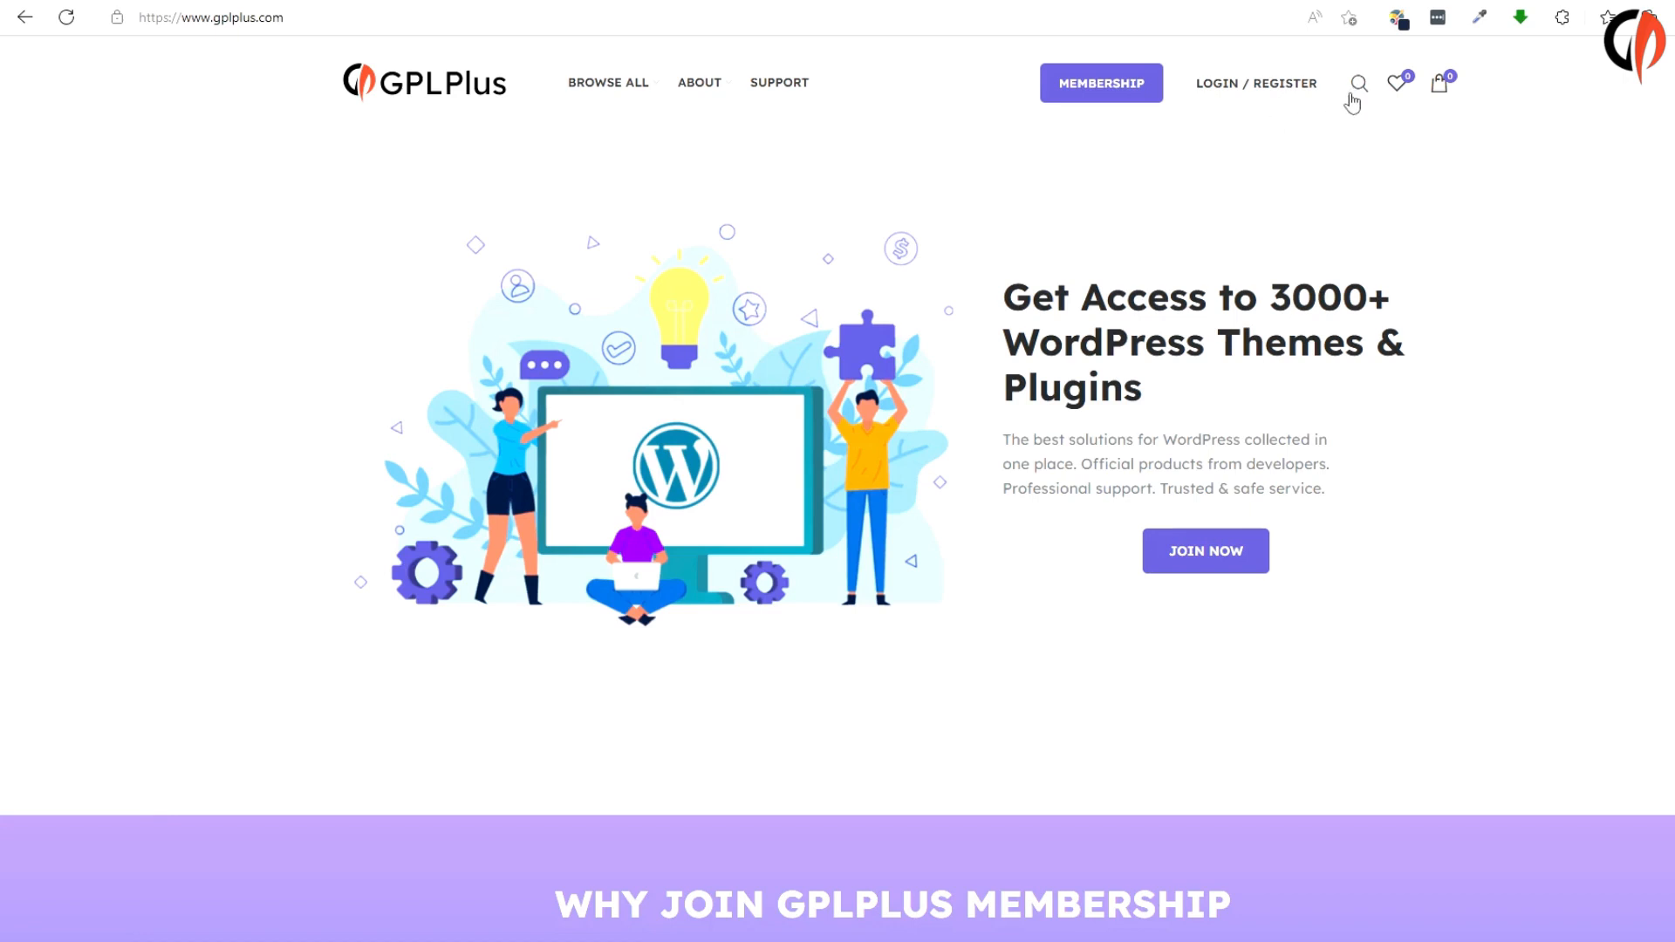
# Step: Search the GPLPlus site for "Modins" and open the product page of the Insurance & Finance WordPress theme
pyautogui.click(1356, 91)
pyautogui.write('Modins')
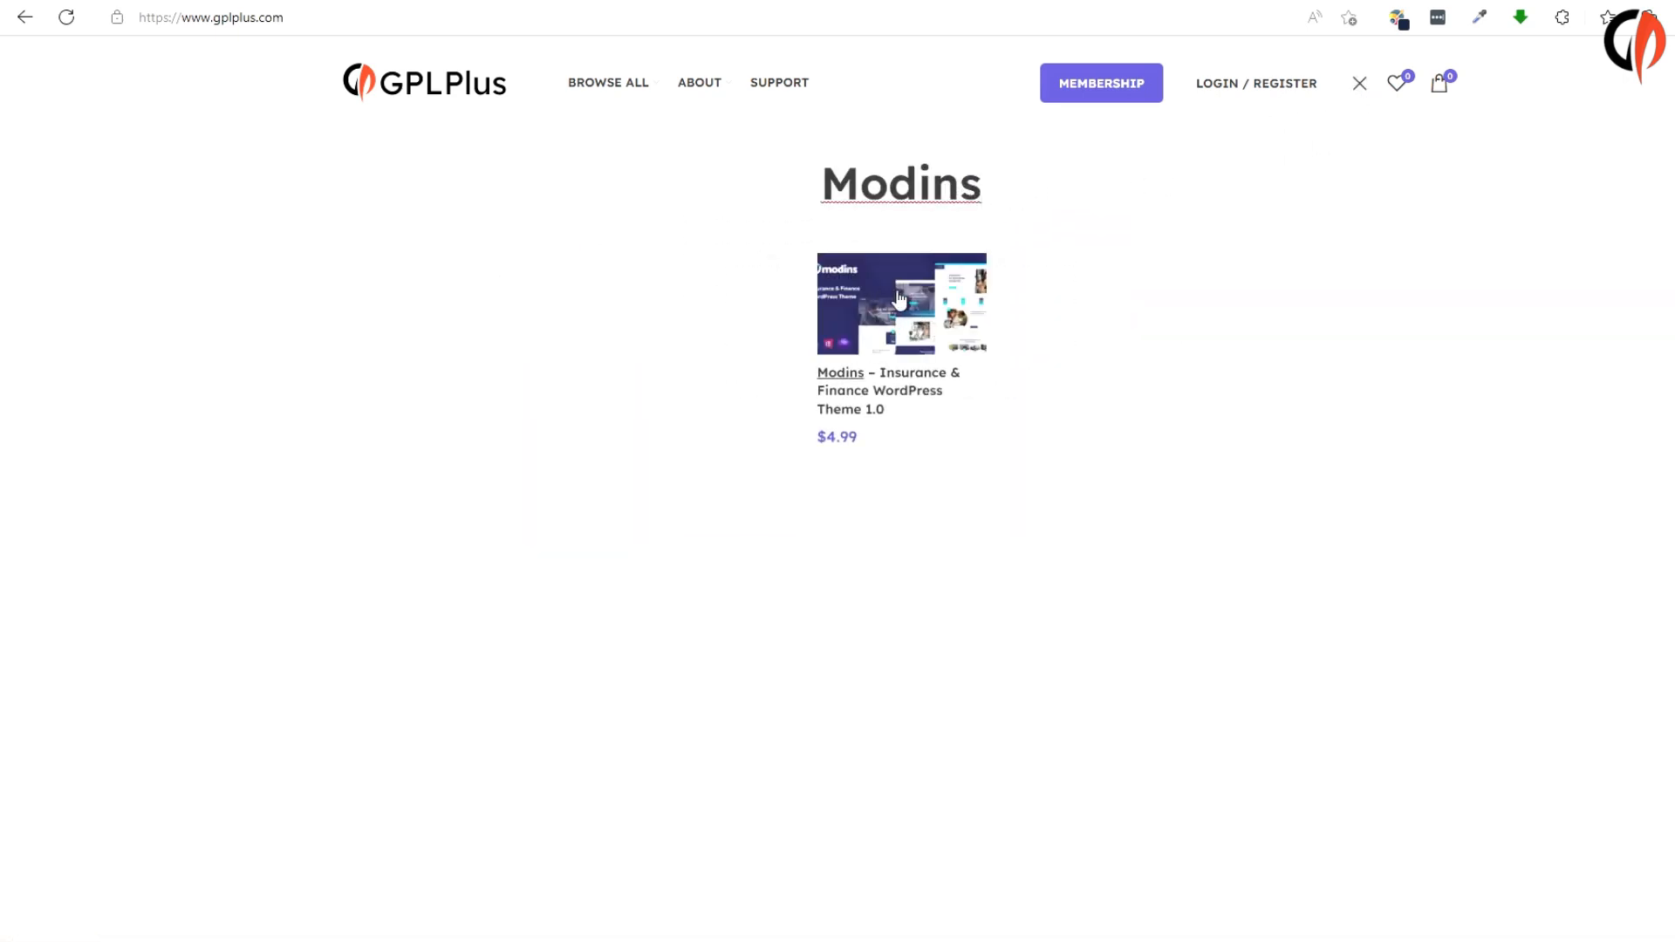
pyautogui.click(899, 298)
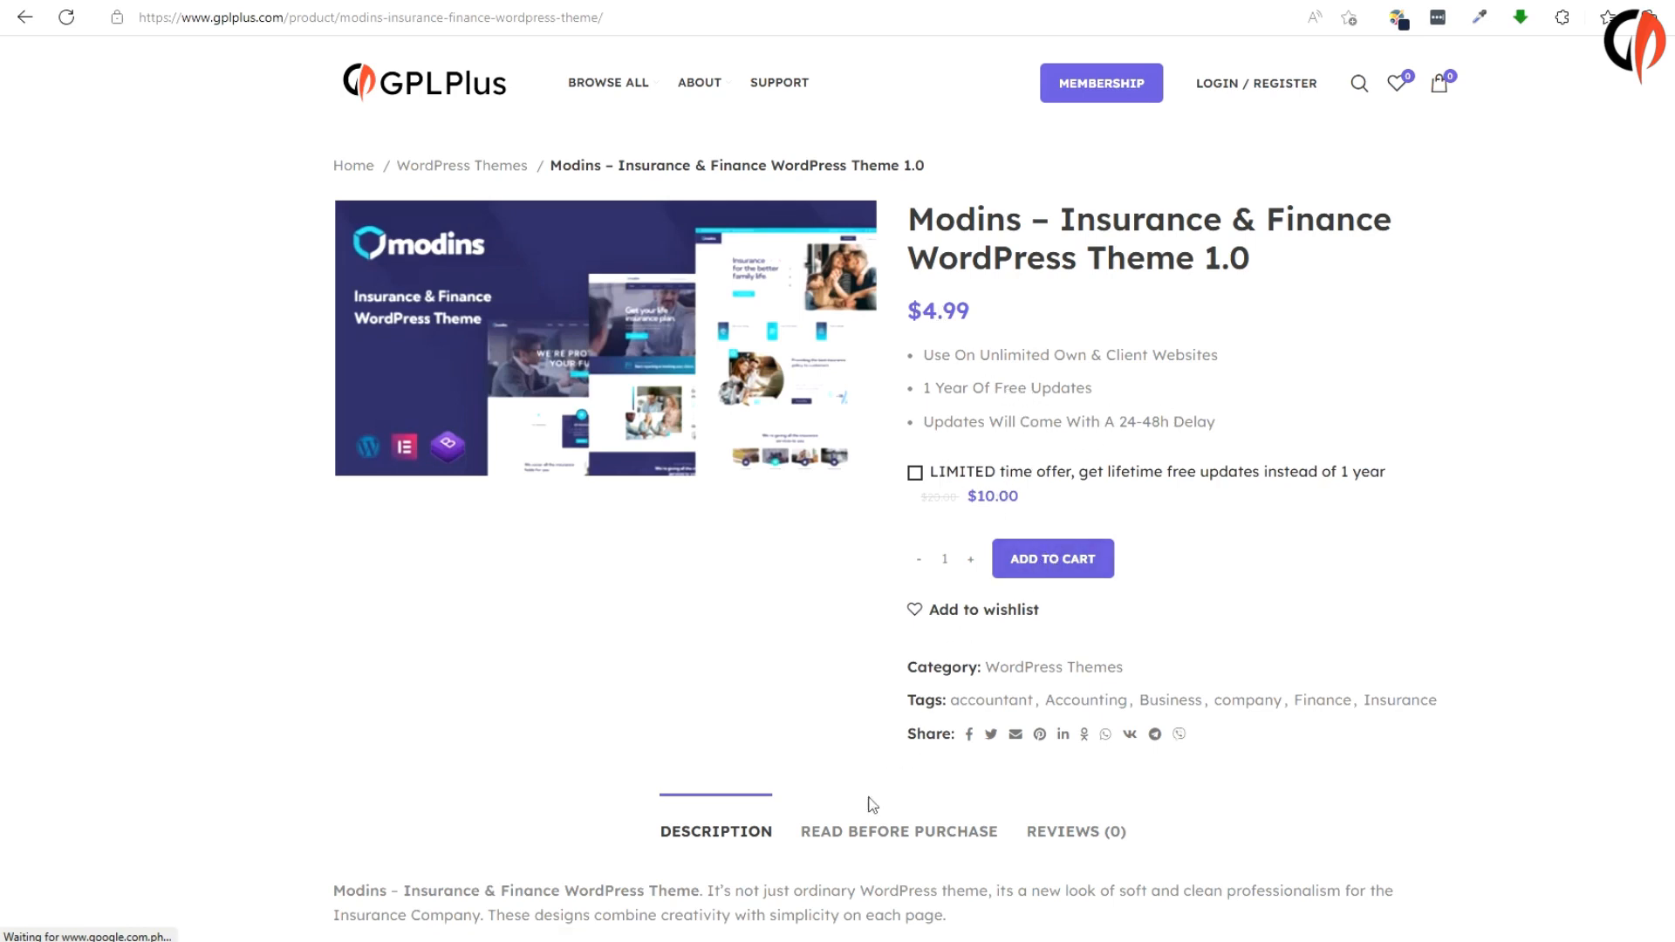
# Step: Switch to File Explorer, extract the modins-insurance-finance-wordpress-theme archive into its own Desktop folder, and open that folder to locate modins_theme
pyautogui.hotkey('alt', 'Tab')
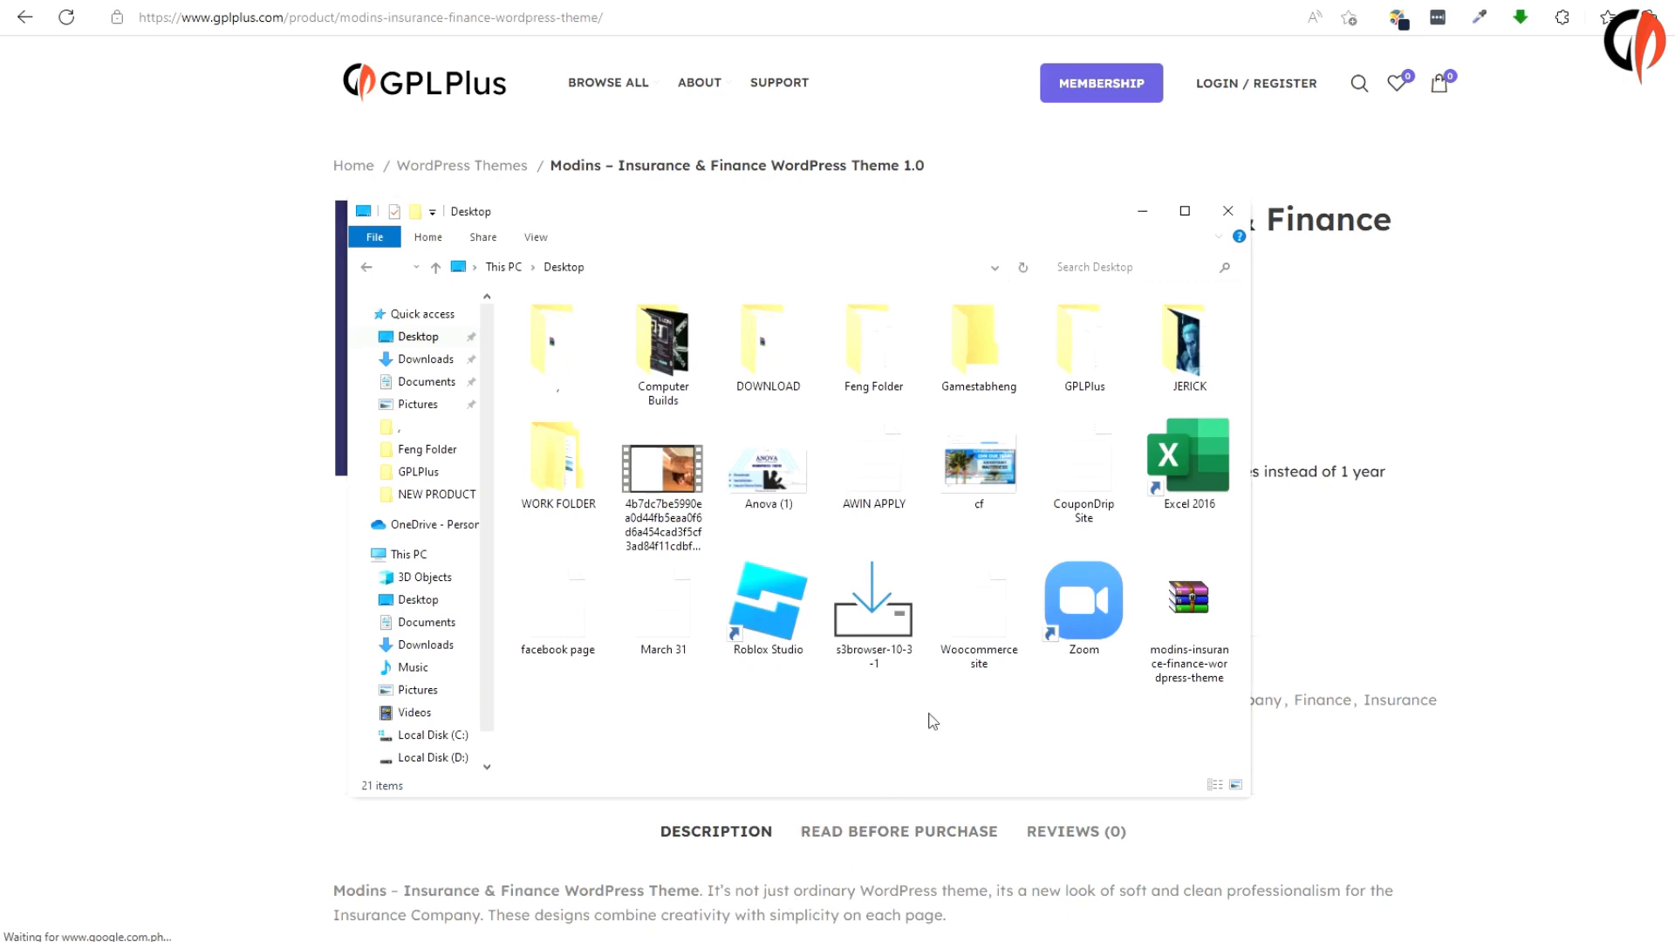
pyautogui.click(1169, 616)
pyautogui.rightClick(1169, 608)
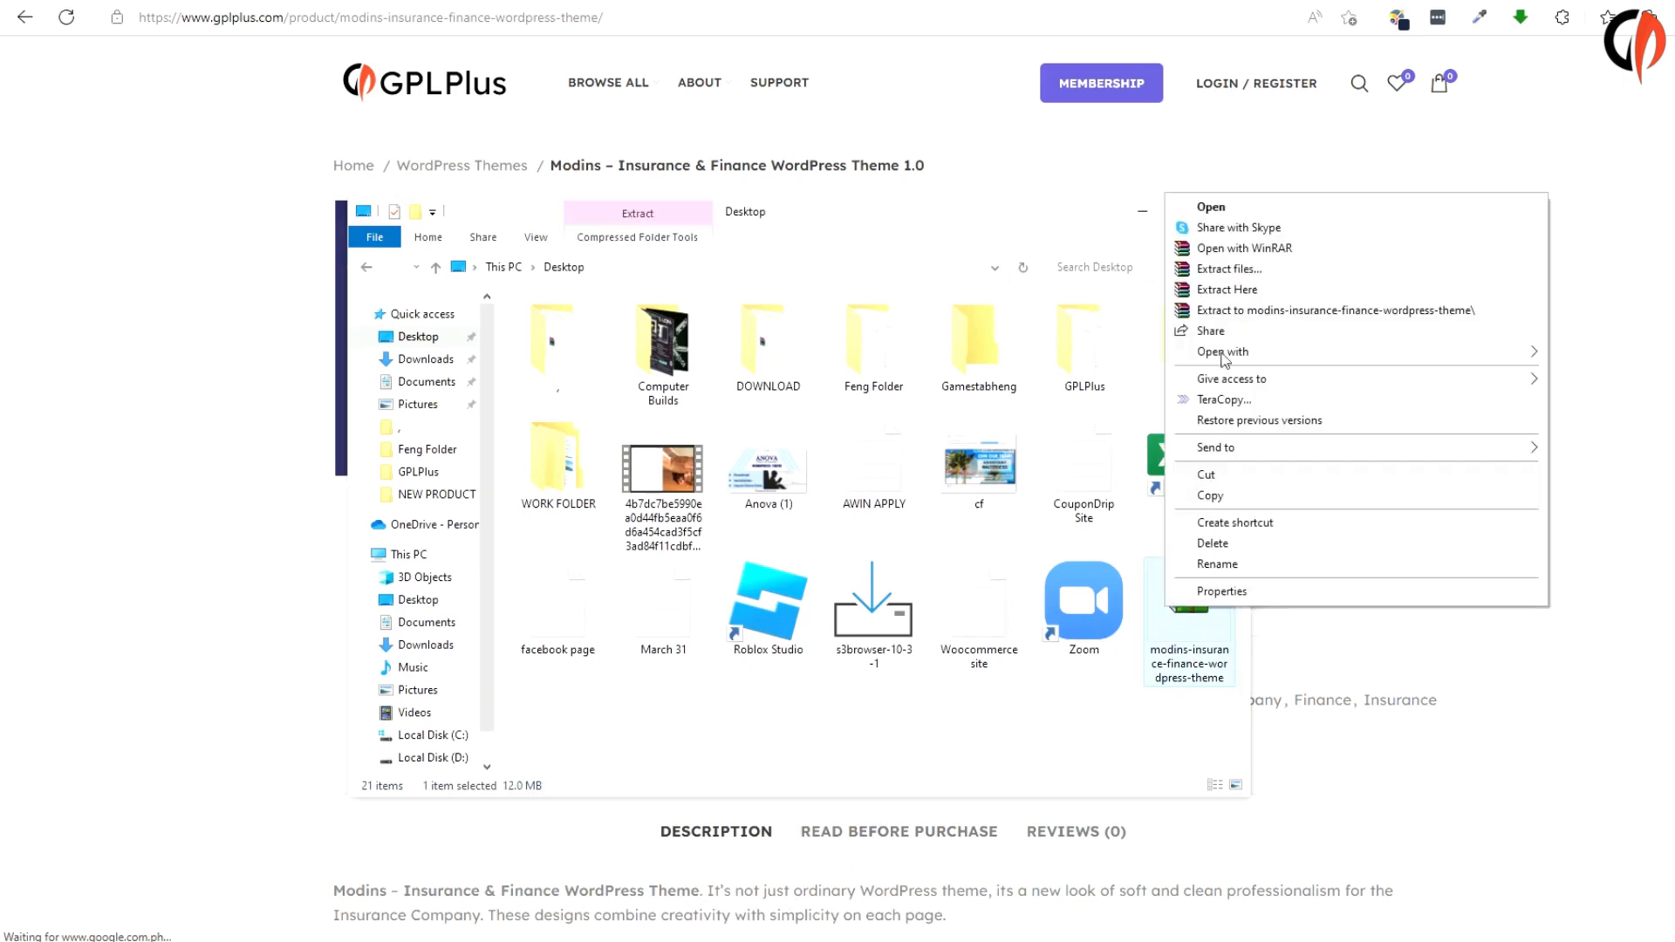
pyautogui.click(1232, 270)
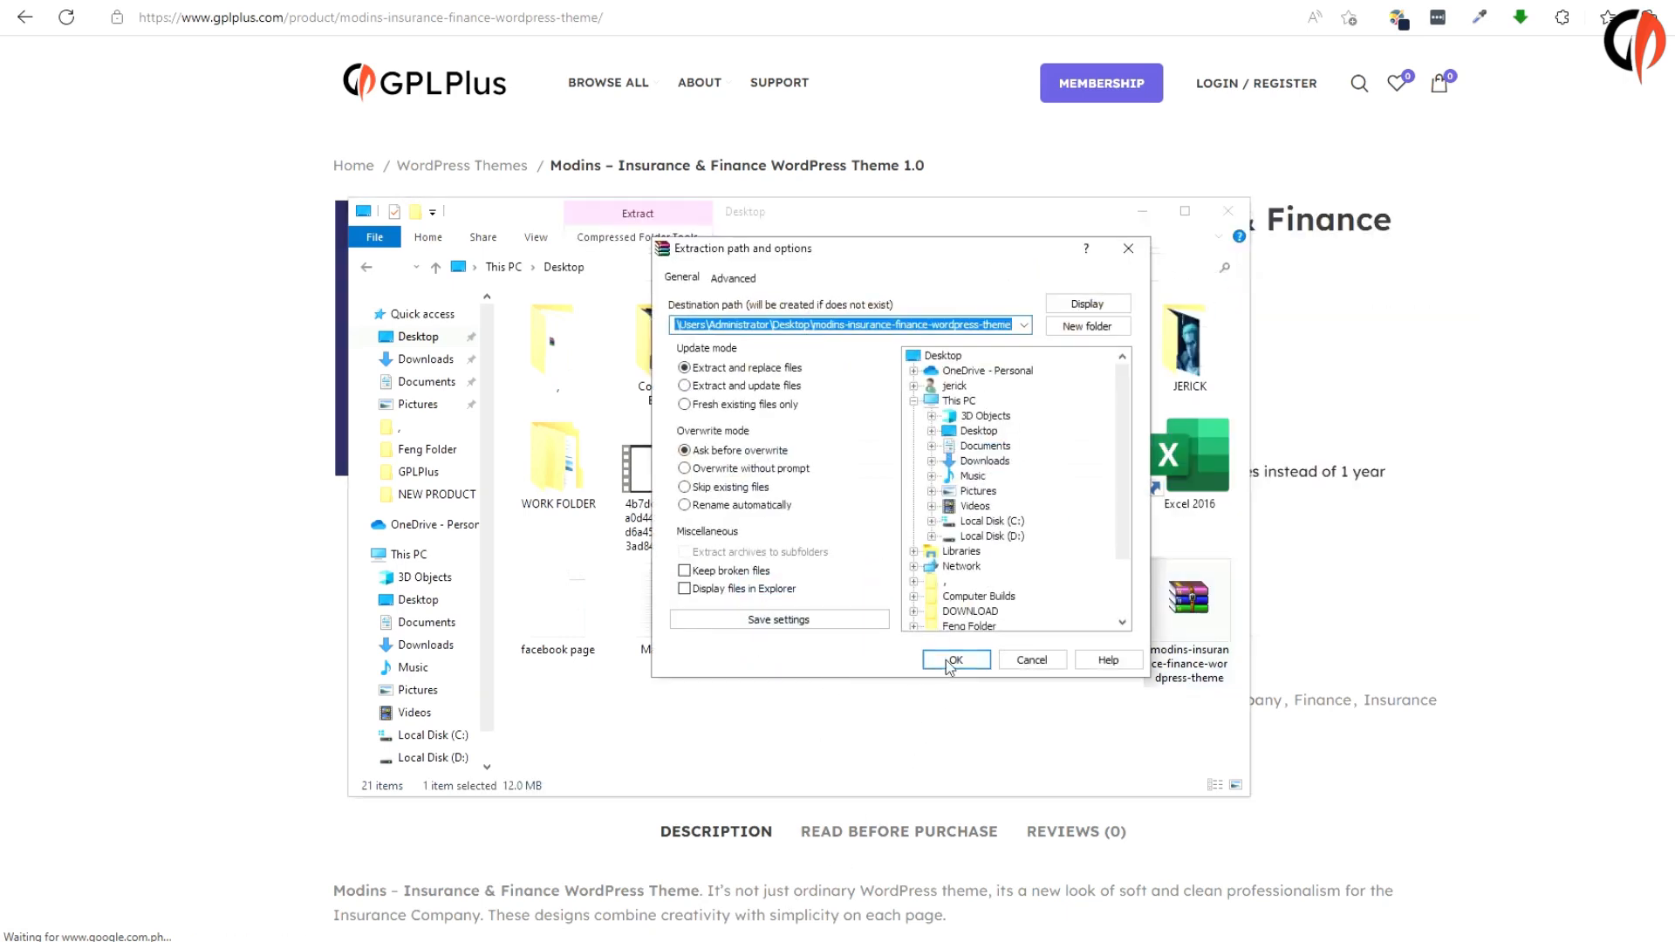
pyautogui.click(954, 661)
pyautogui.click(766, 560)
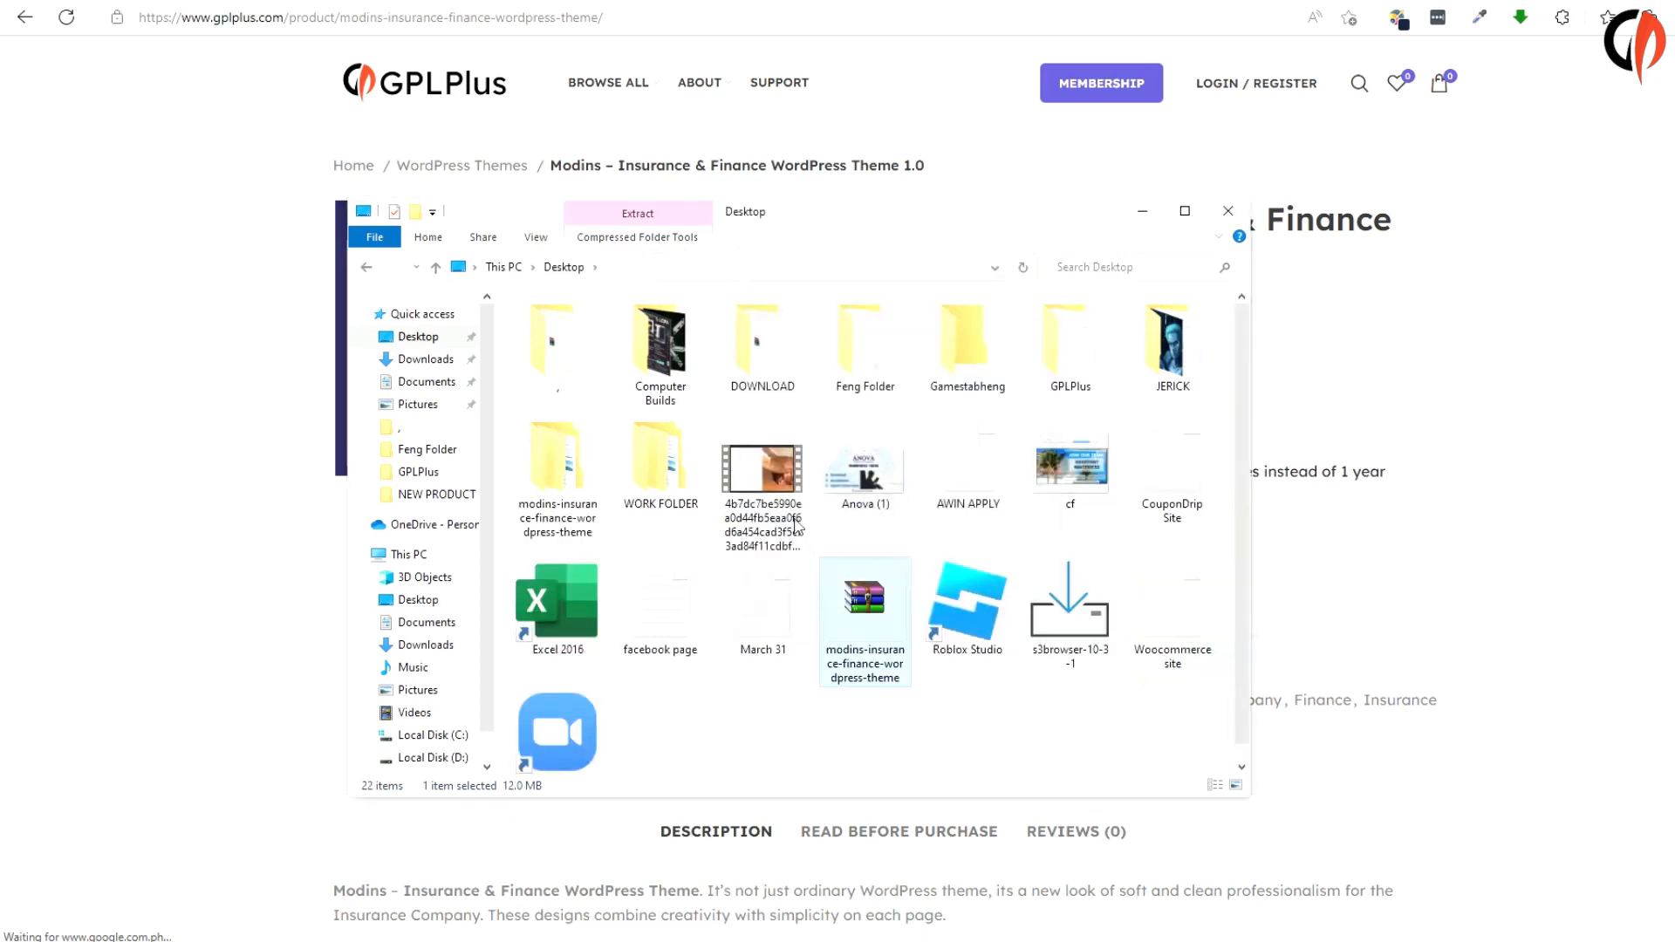
pyautogui.doubleClick(573, 469)
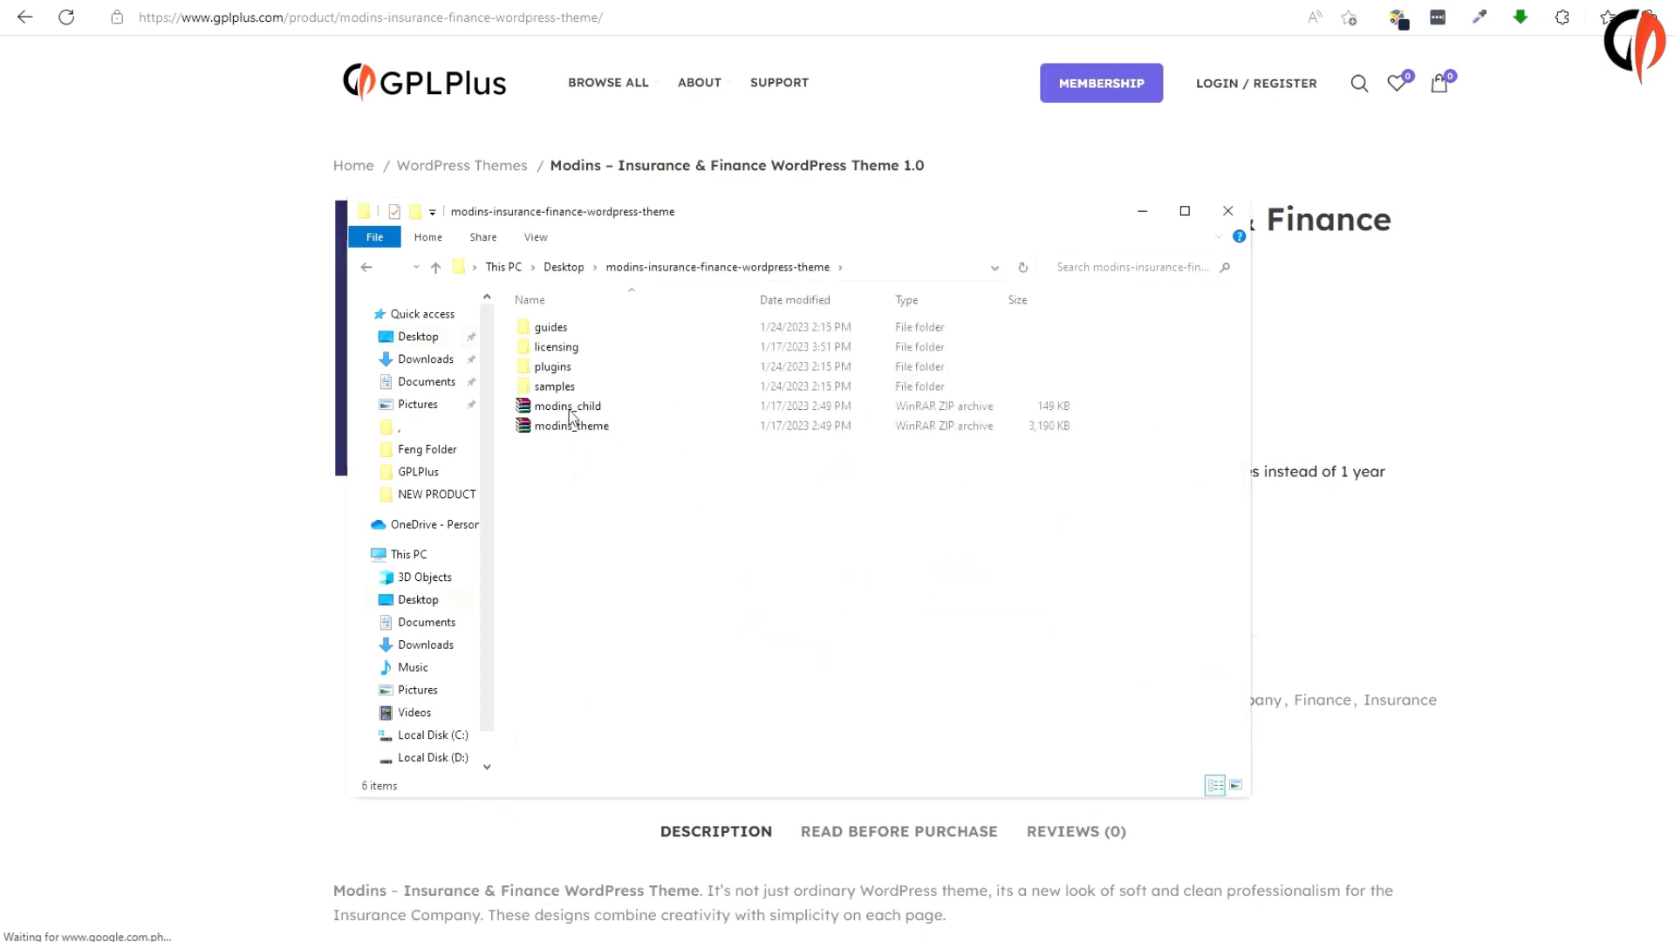
pyautogui.click(573, 426)
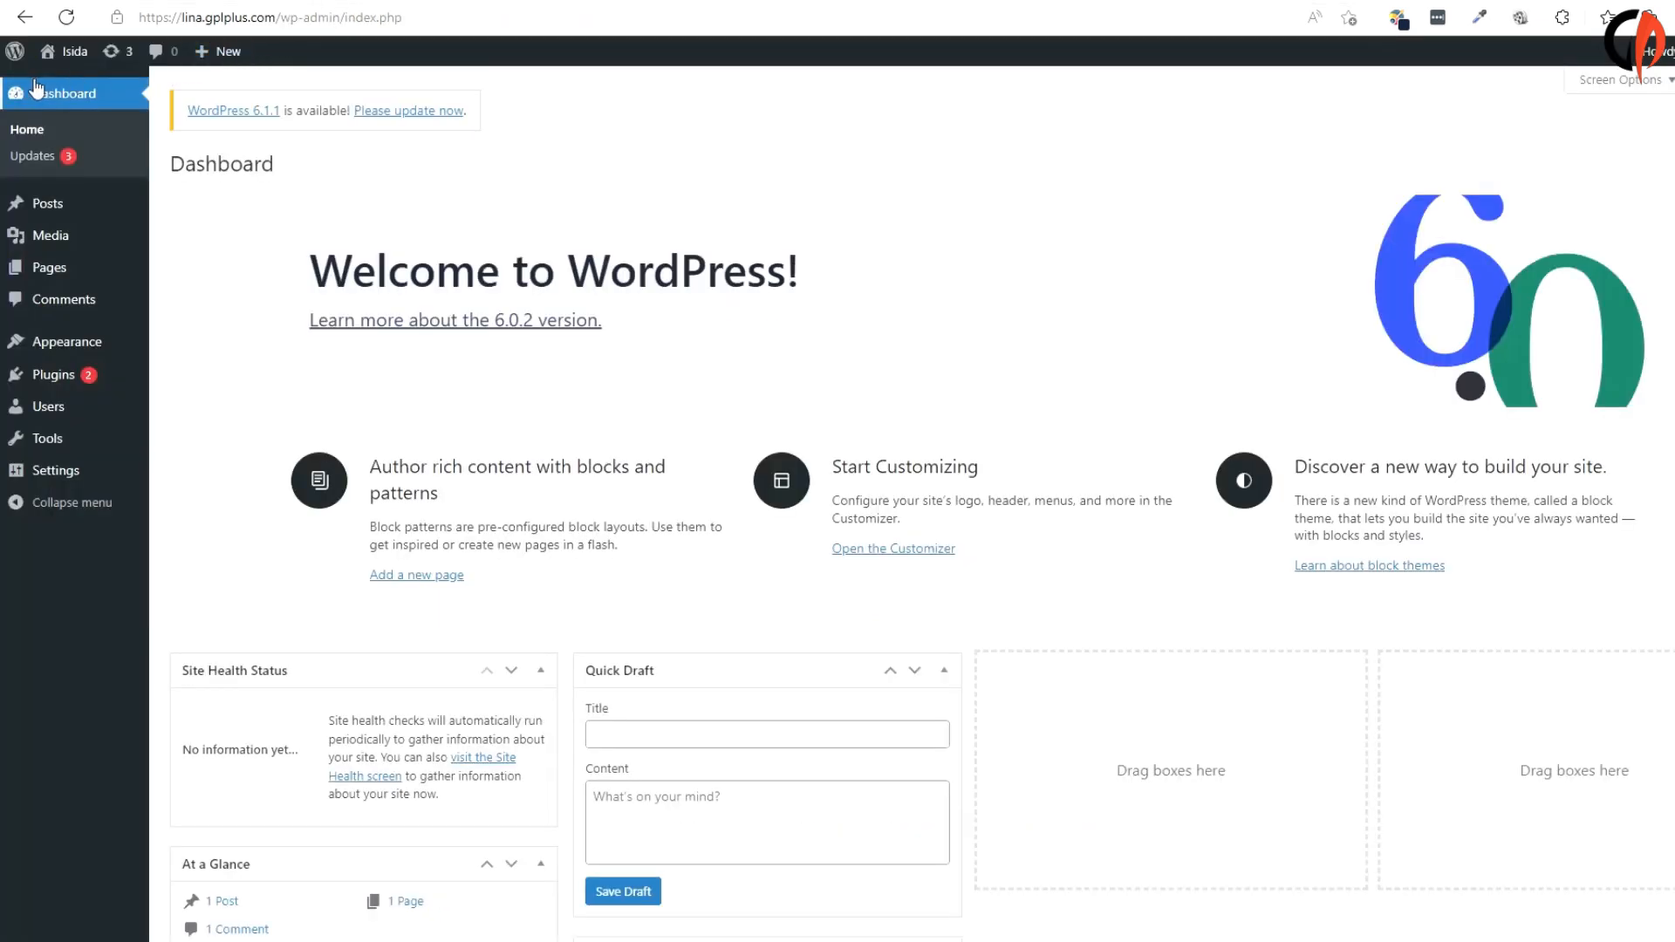
# Step: In the WordPress admin, install modins_theme.zip from the extracted folder as a new theme and activate it
pyautogui.moveTo(75, 349)
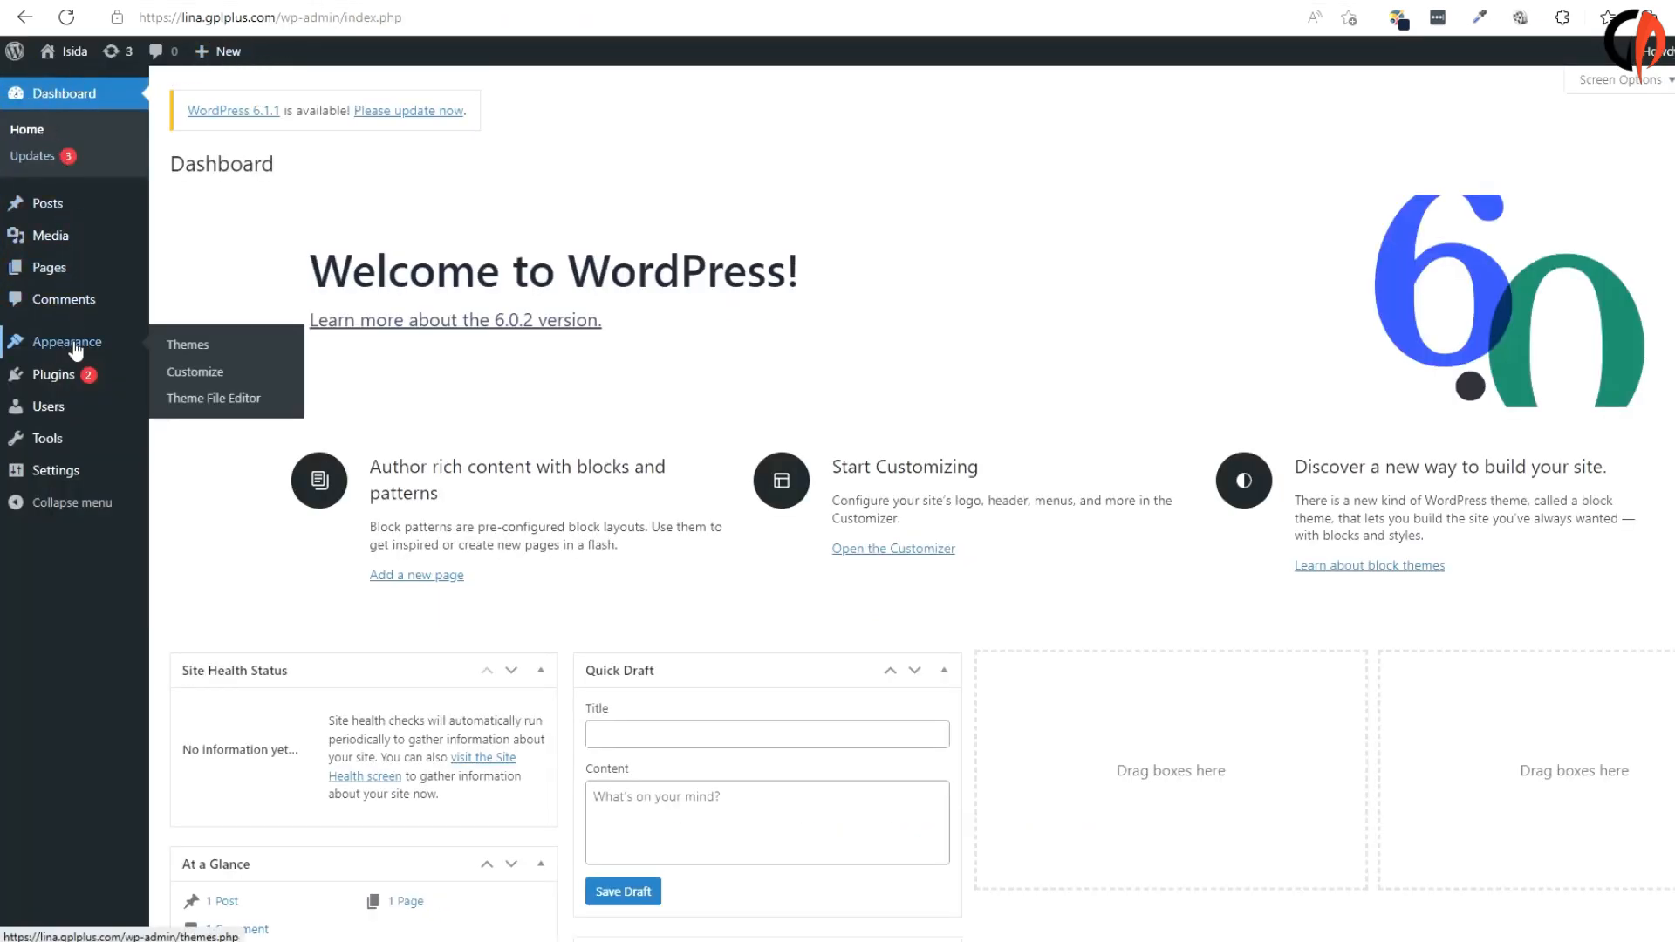
pyautogui.click(194, 346)
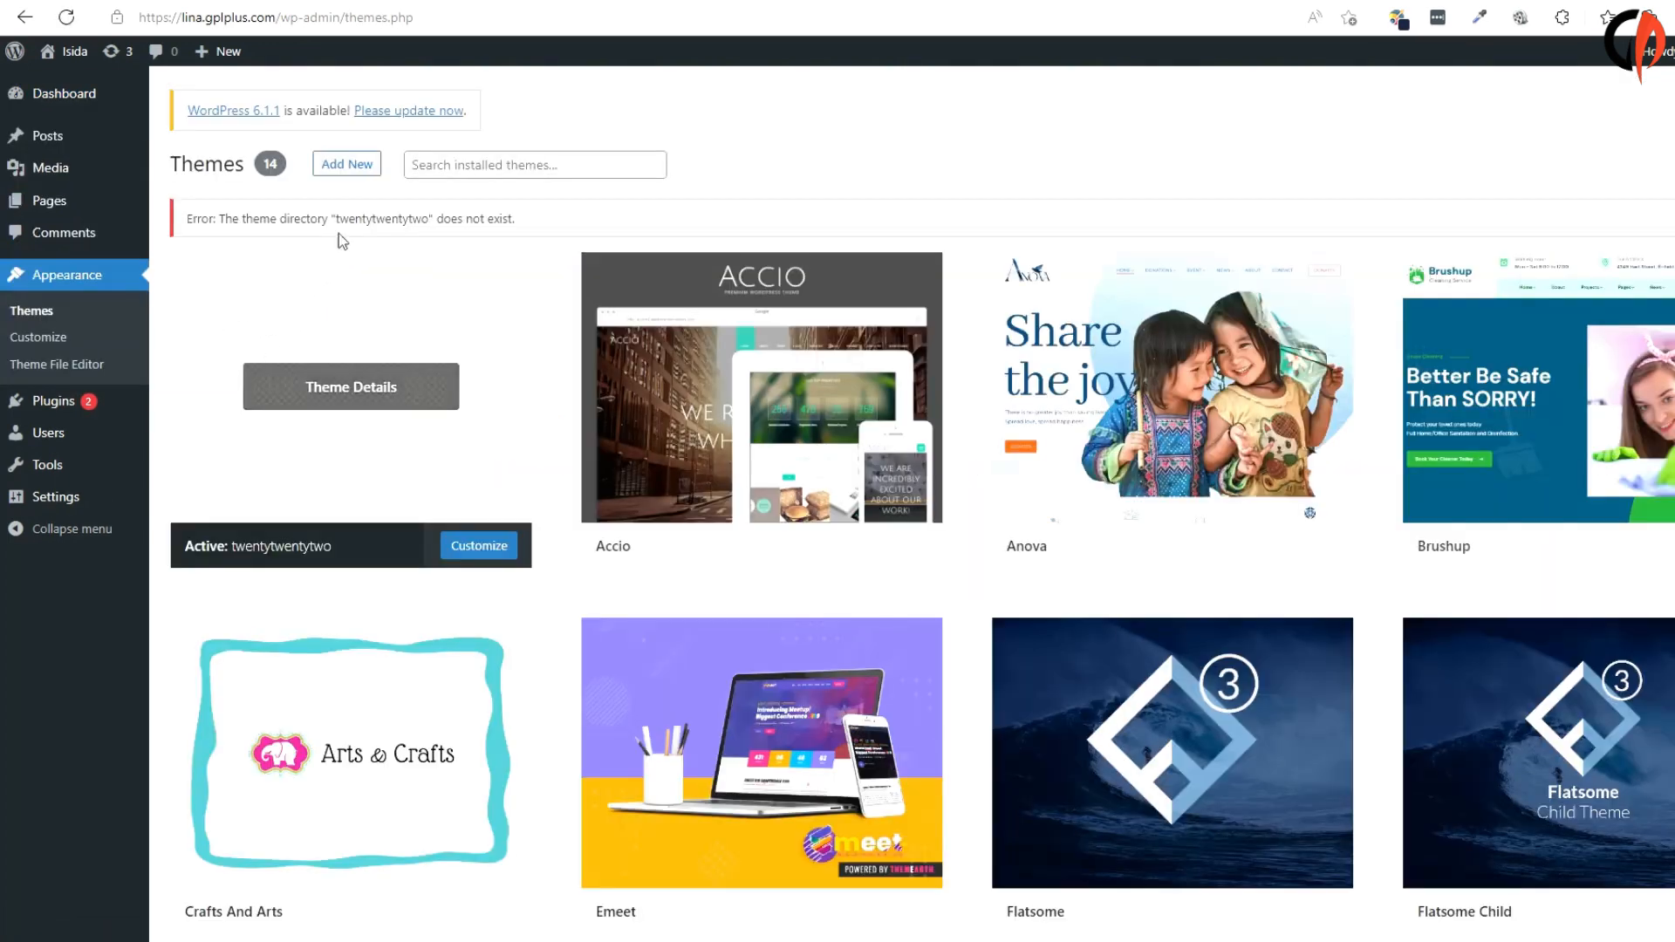
pyautogui.click(346, 165)
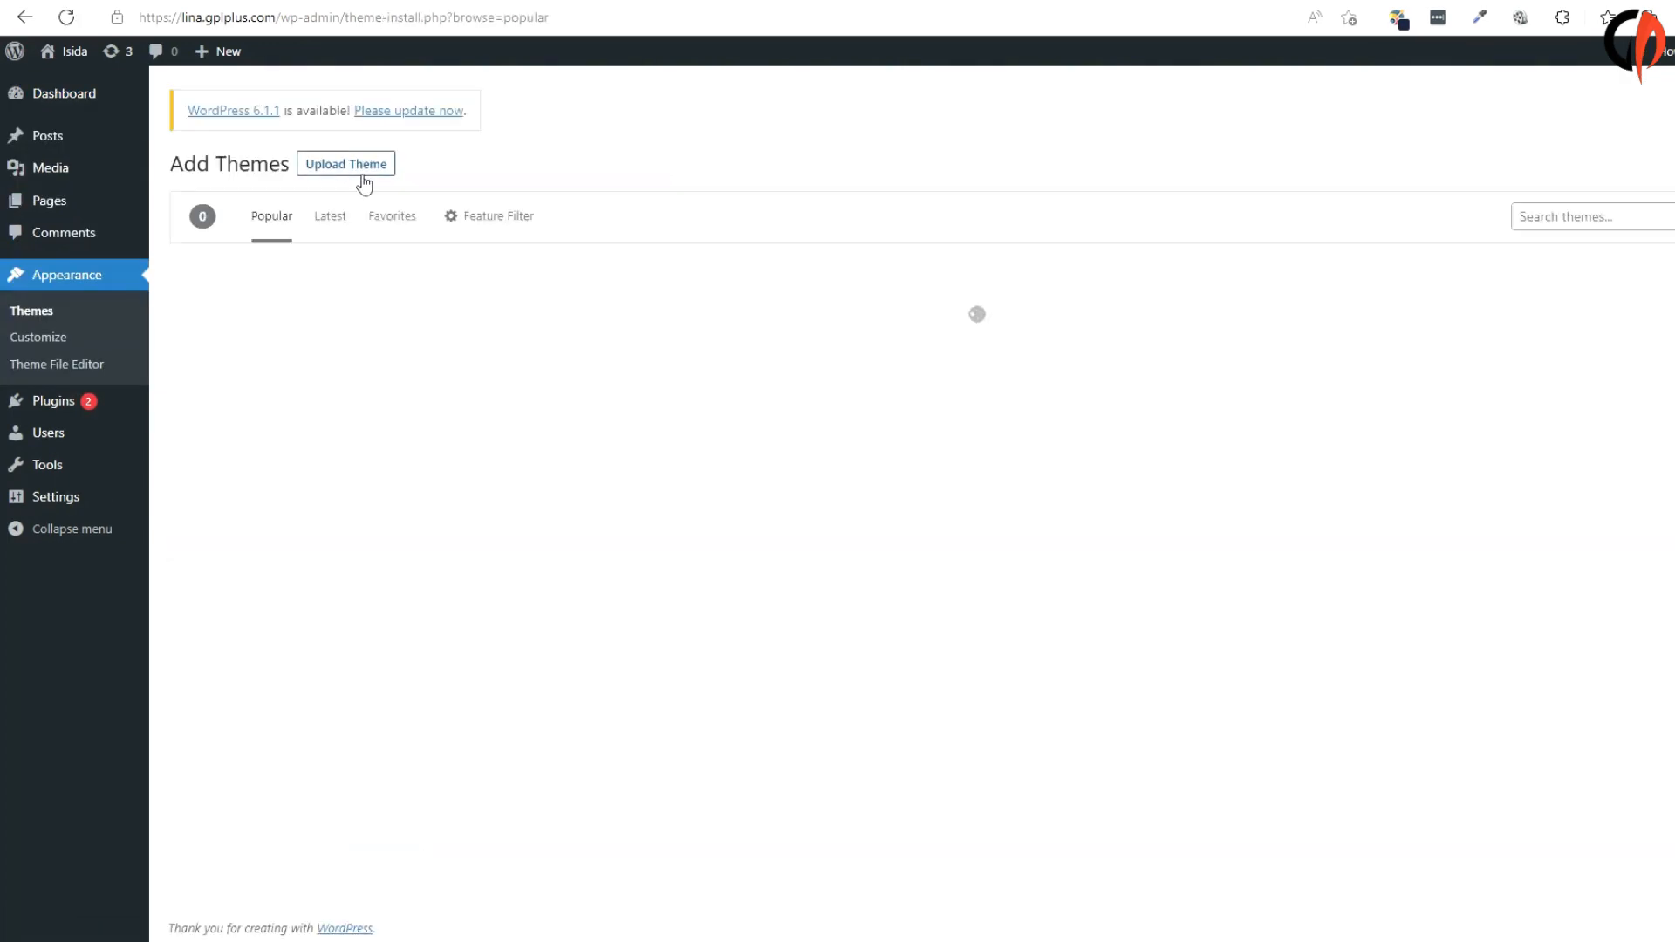
pyautogui.click(350, 169)
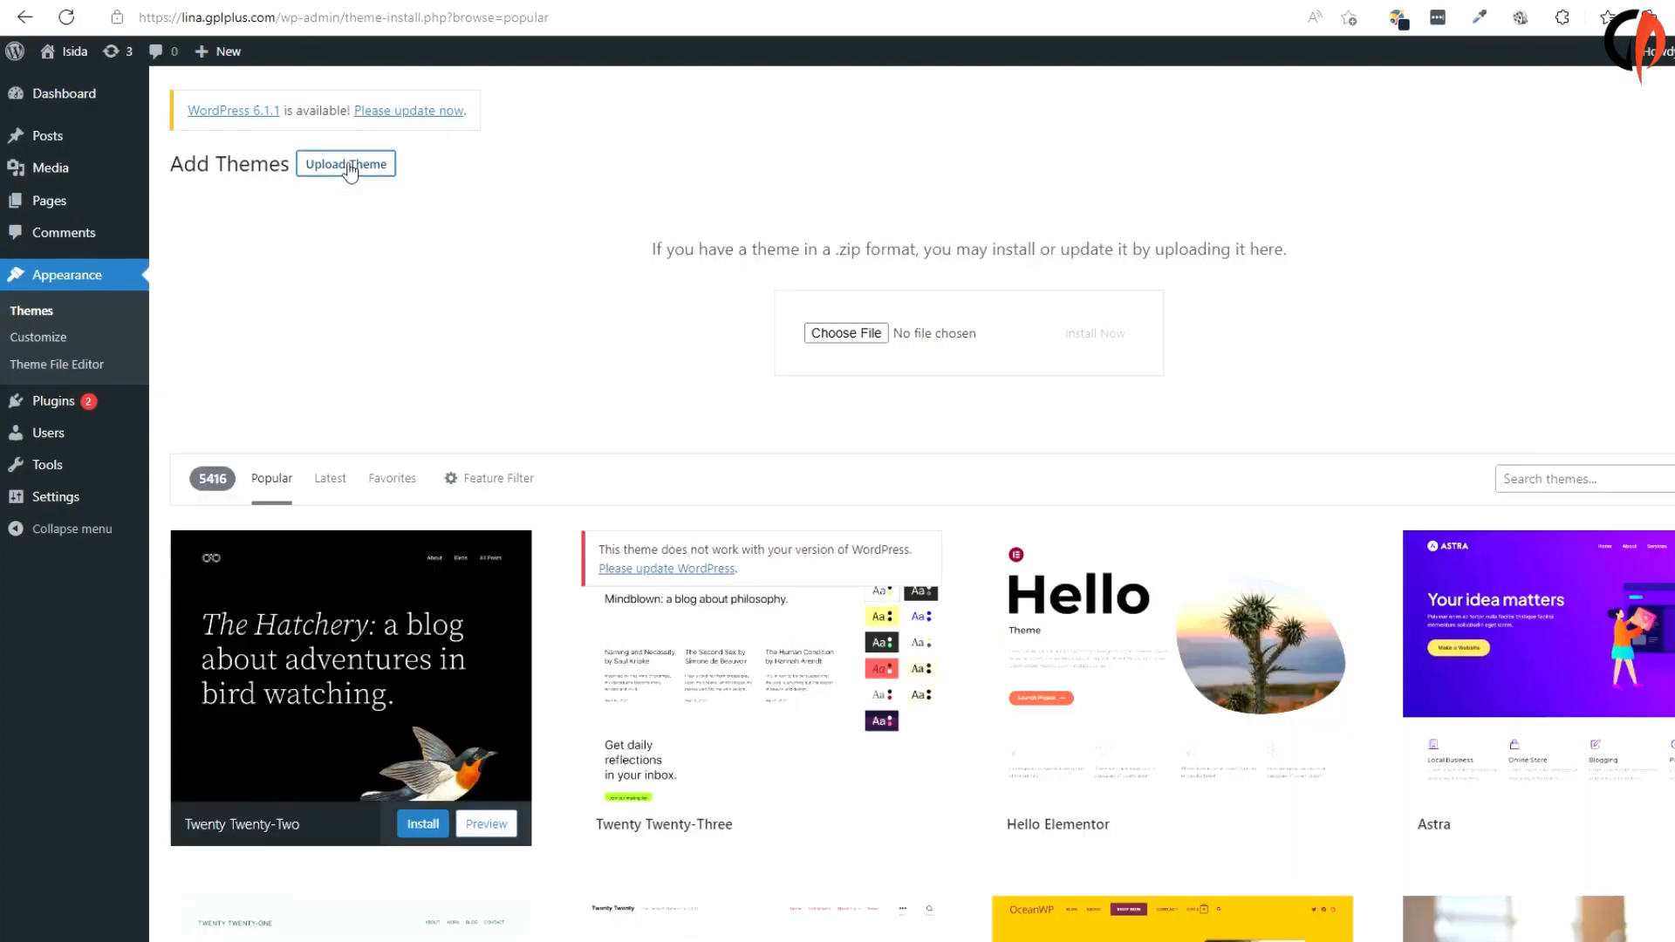
pyautogui.click(850, 331)
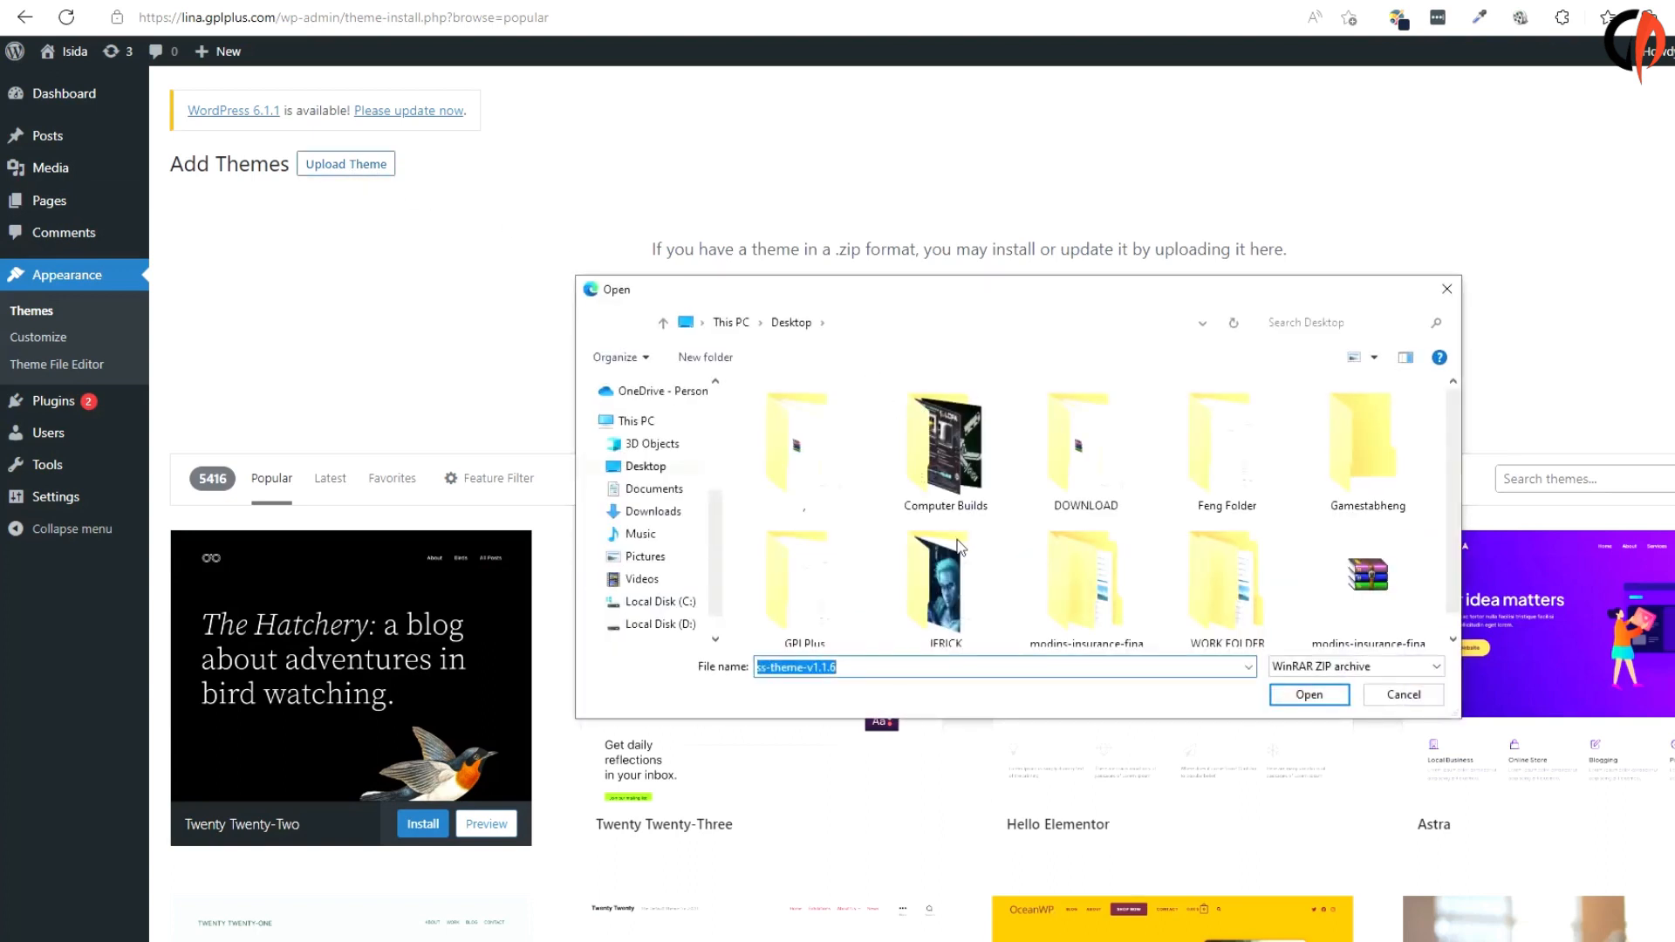
pyautogui.doubleClick(1079, 580)
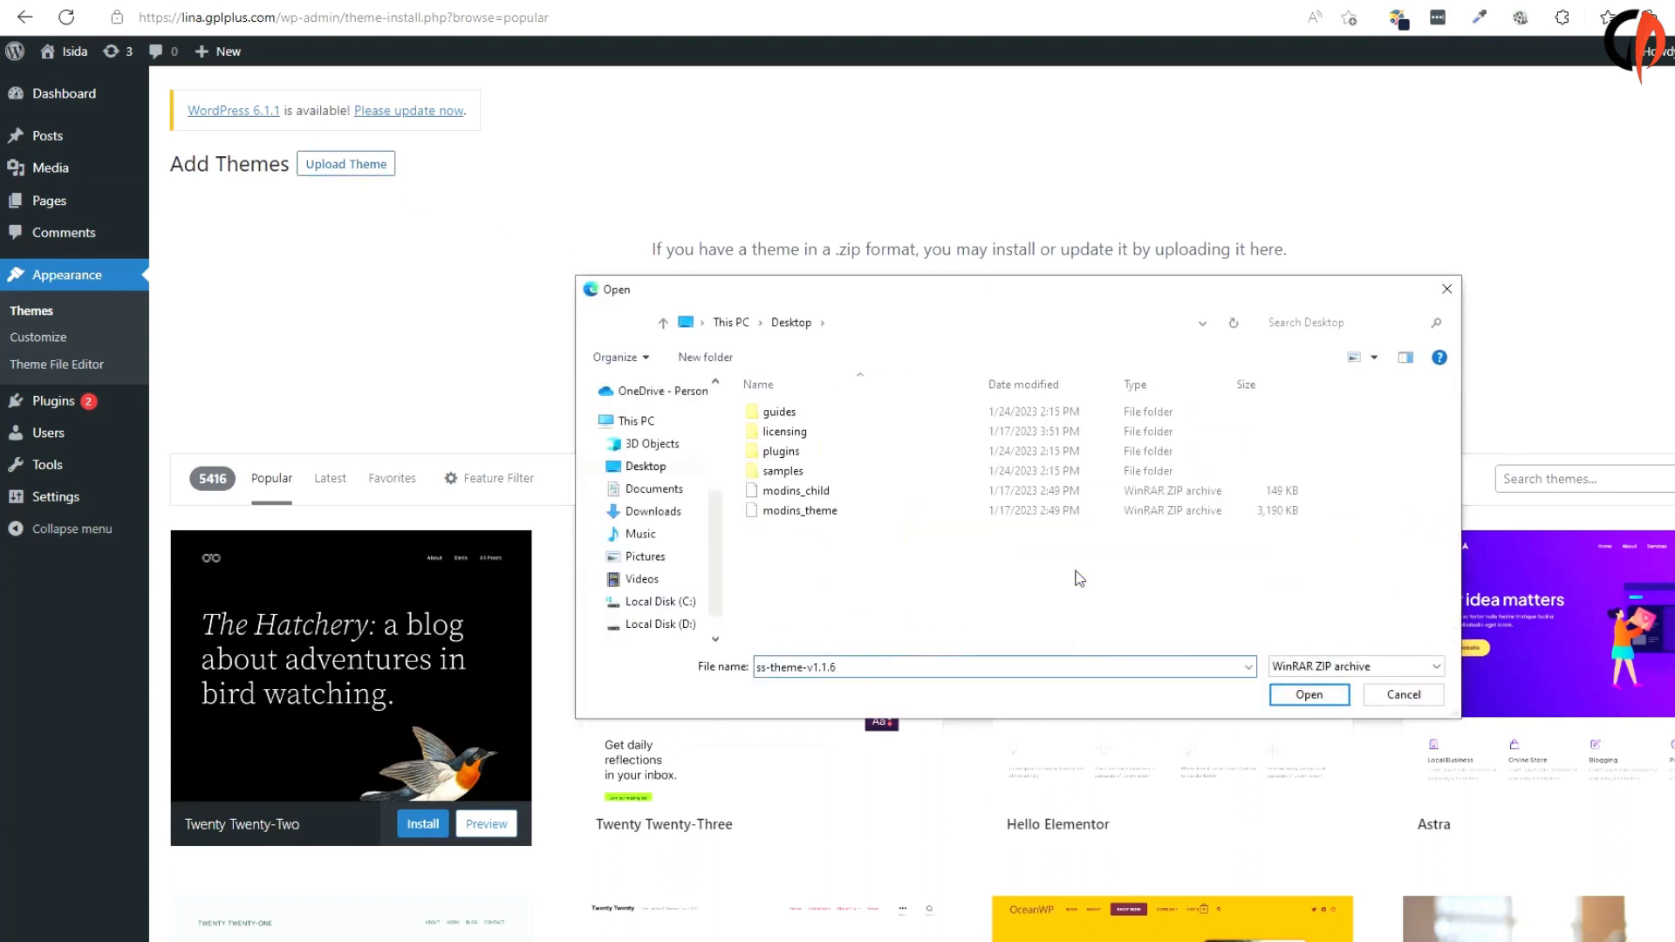
pyautogui.click(827, 514)
pyautogui.click(1285, 695)
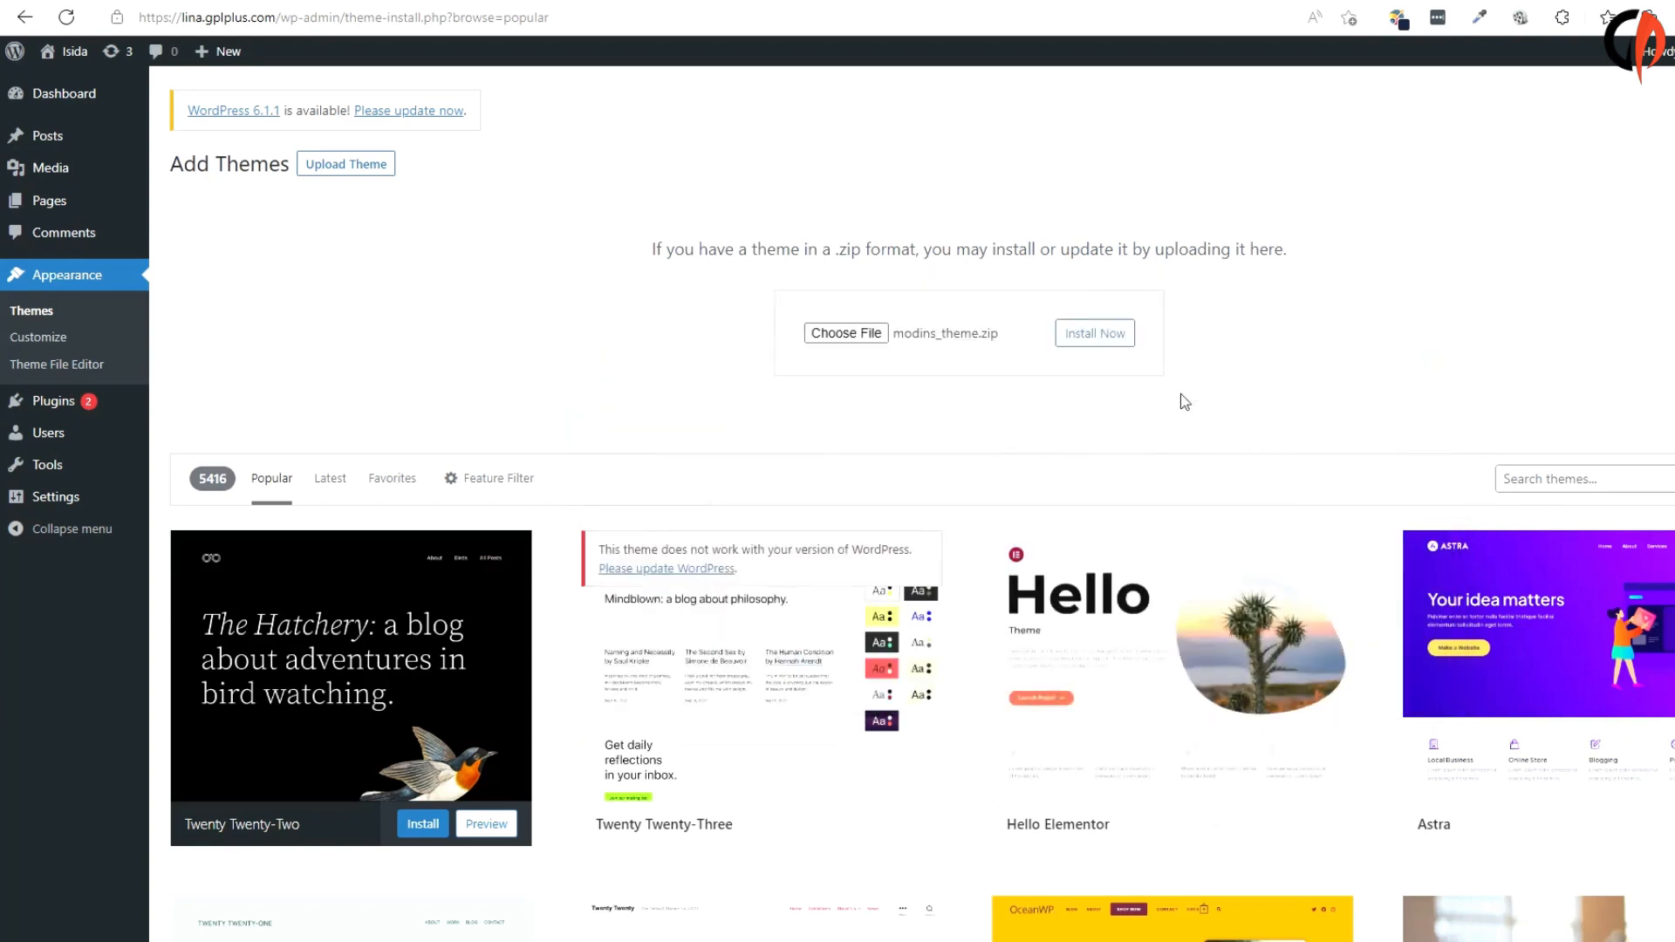
pyautogui.click(1110, 347)
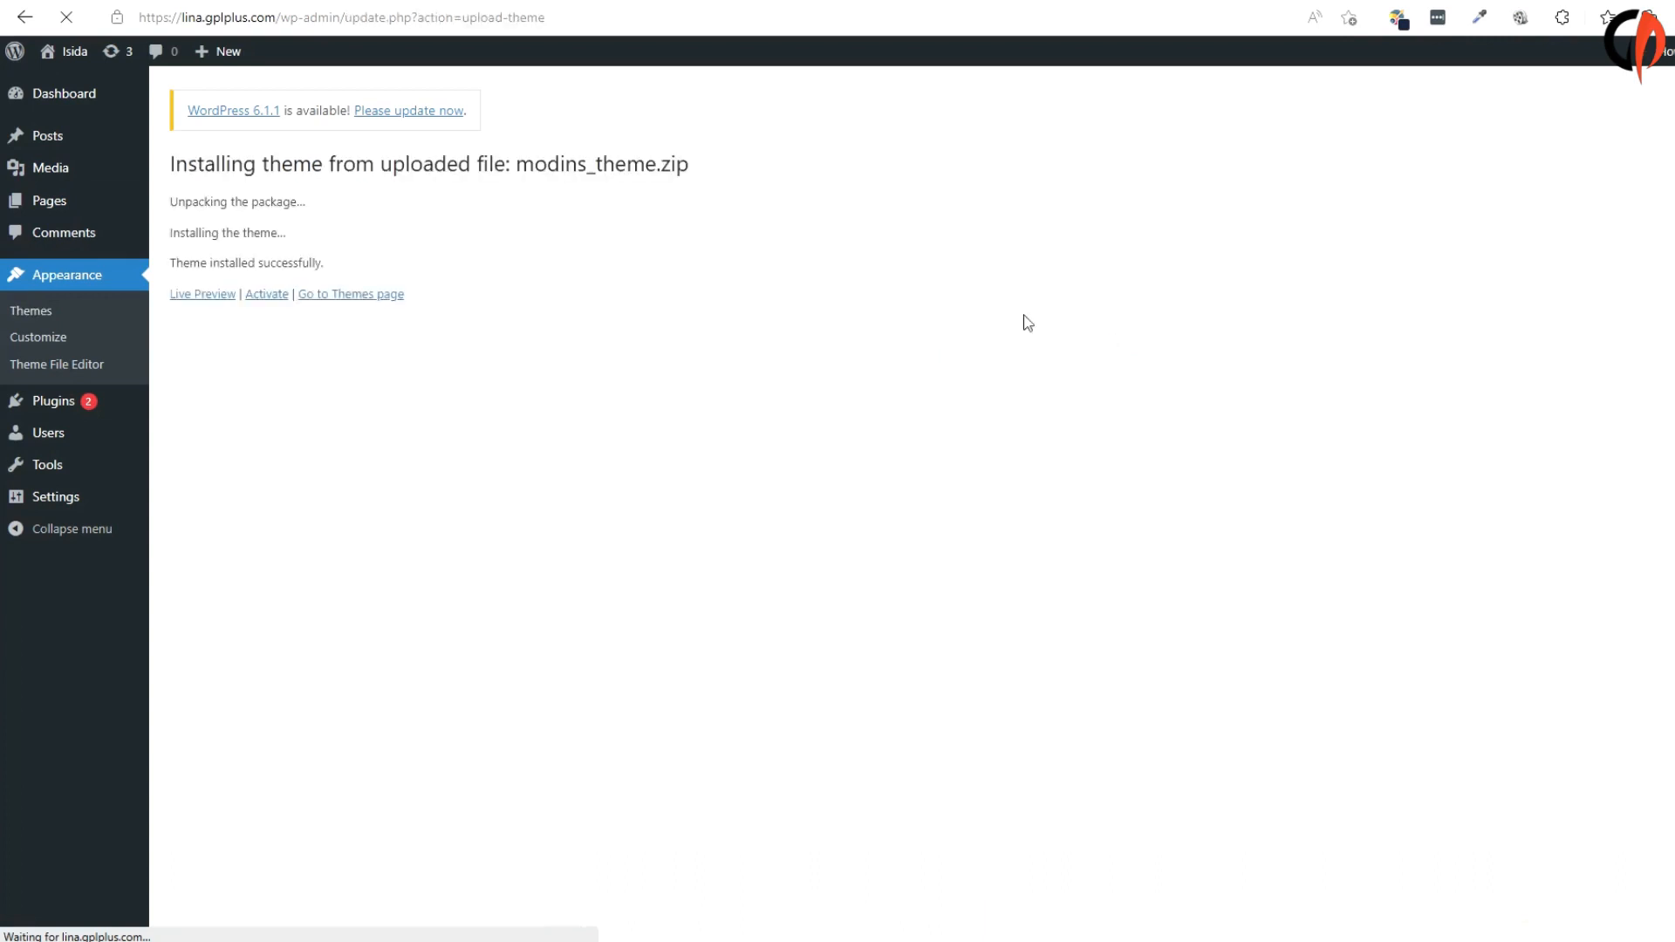
pyautogui.click(266, 297)
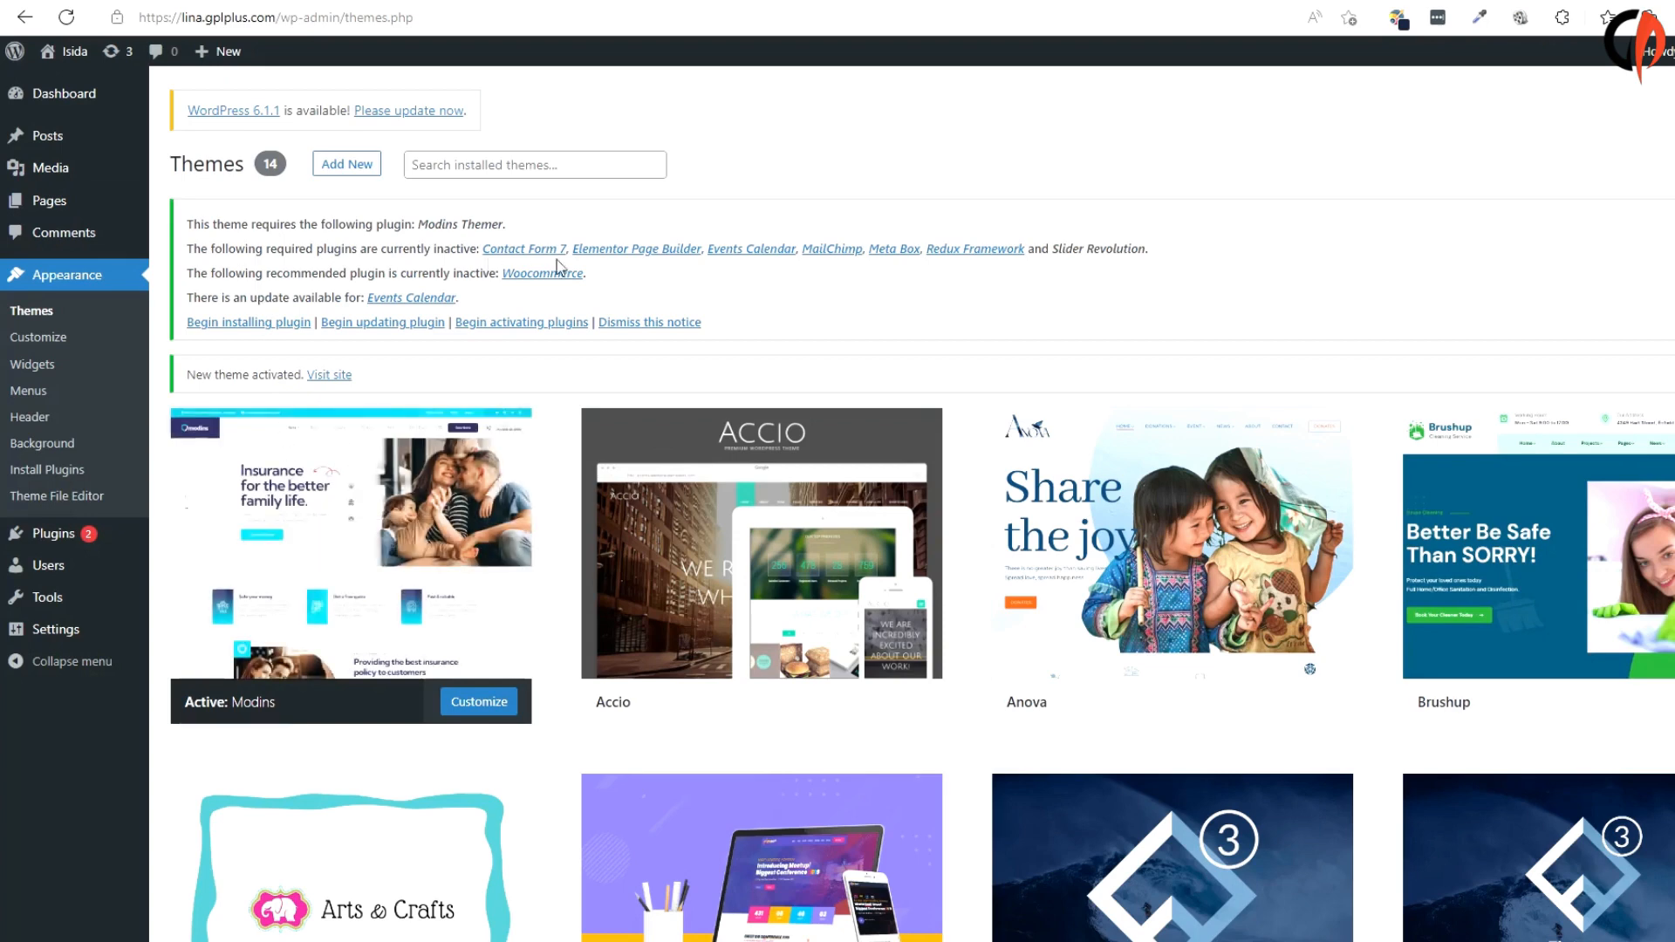
# Step: Install the required Modins Themer plugin and return to the required plugins list
pyautogui.click(262, 323)
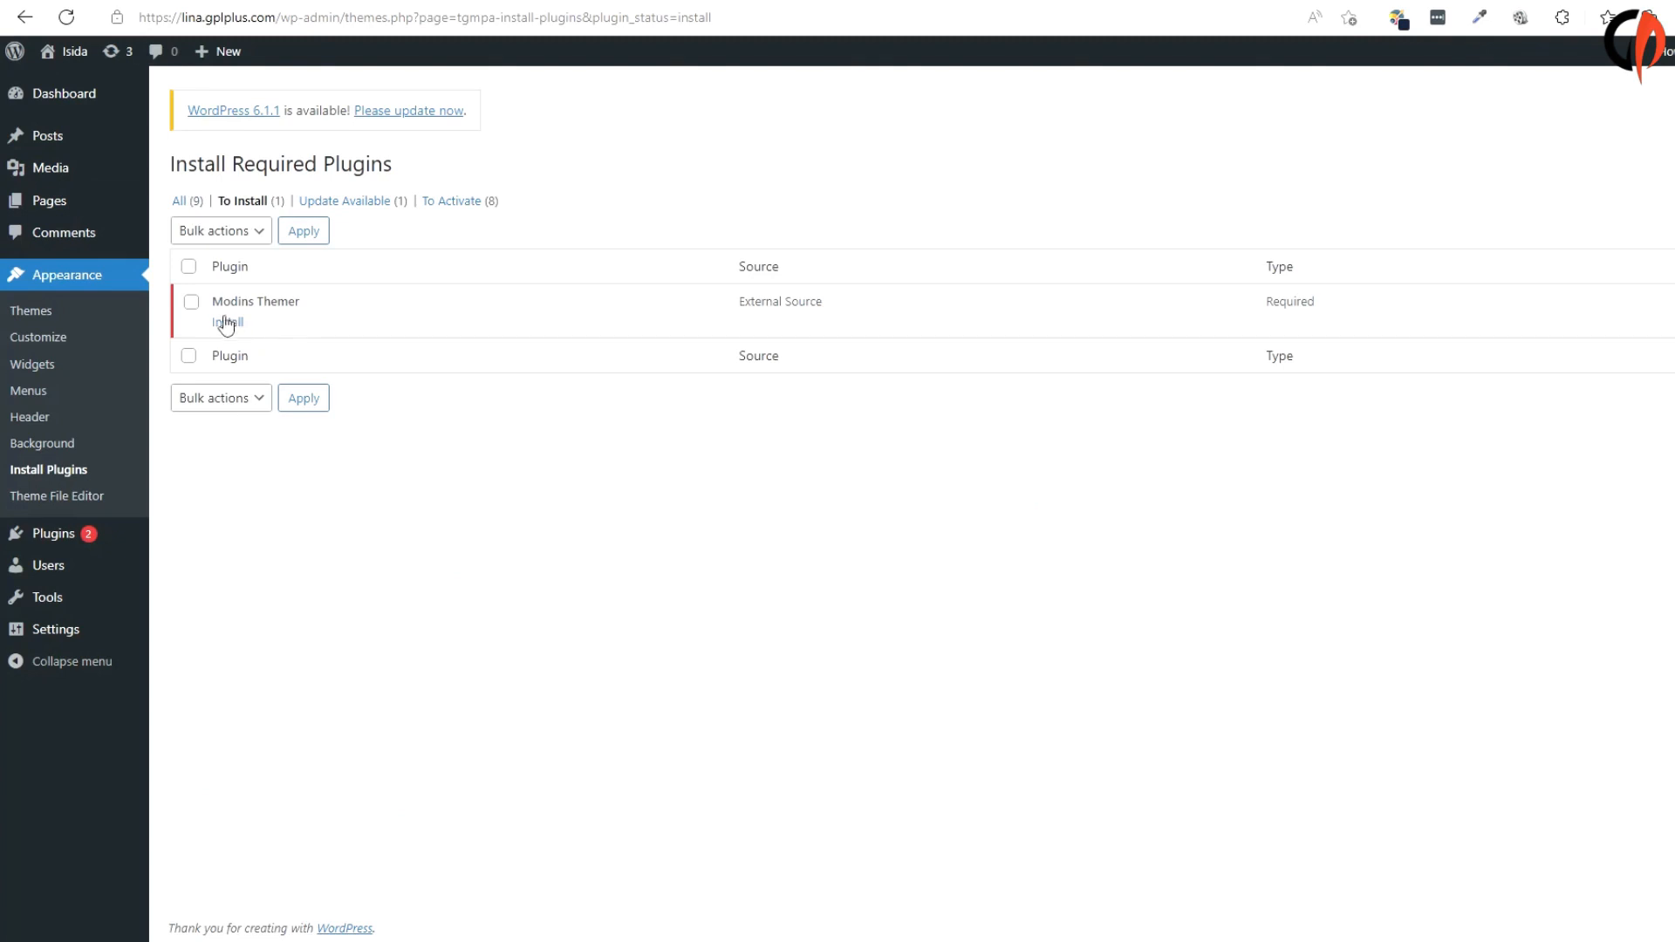
pyautogui.click(232, 324)
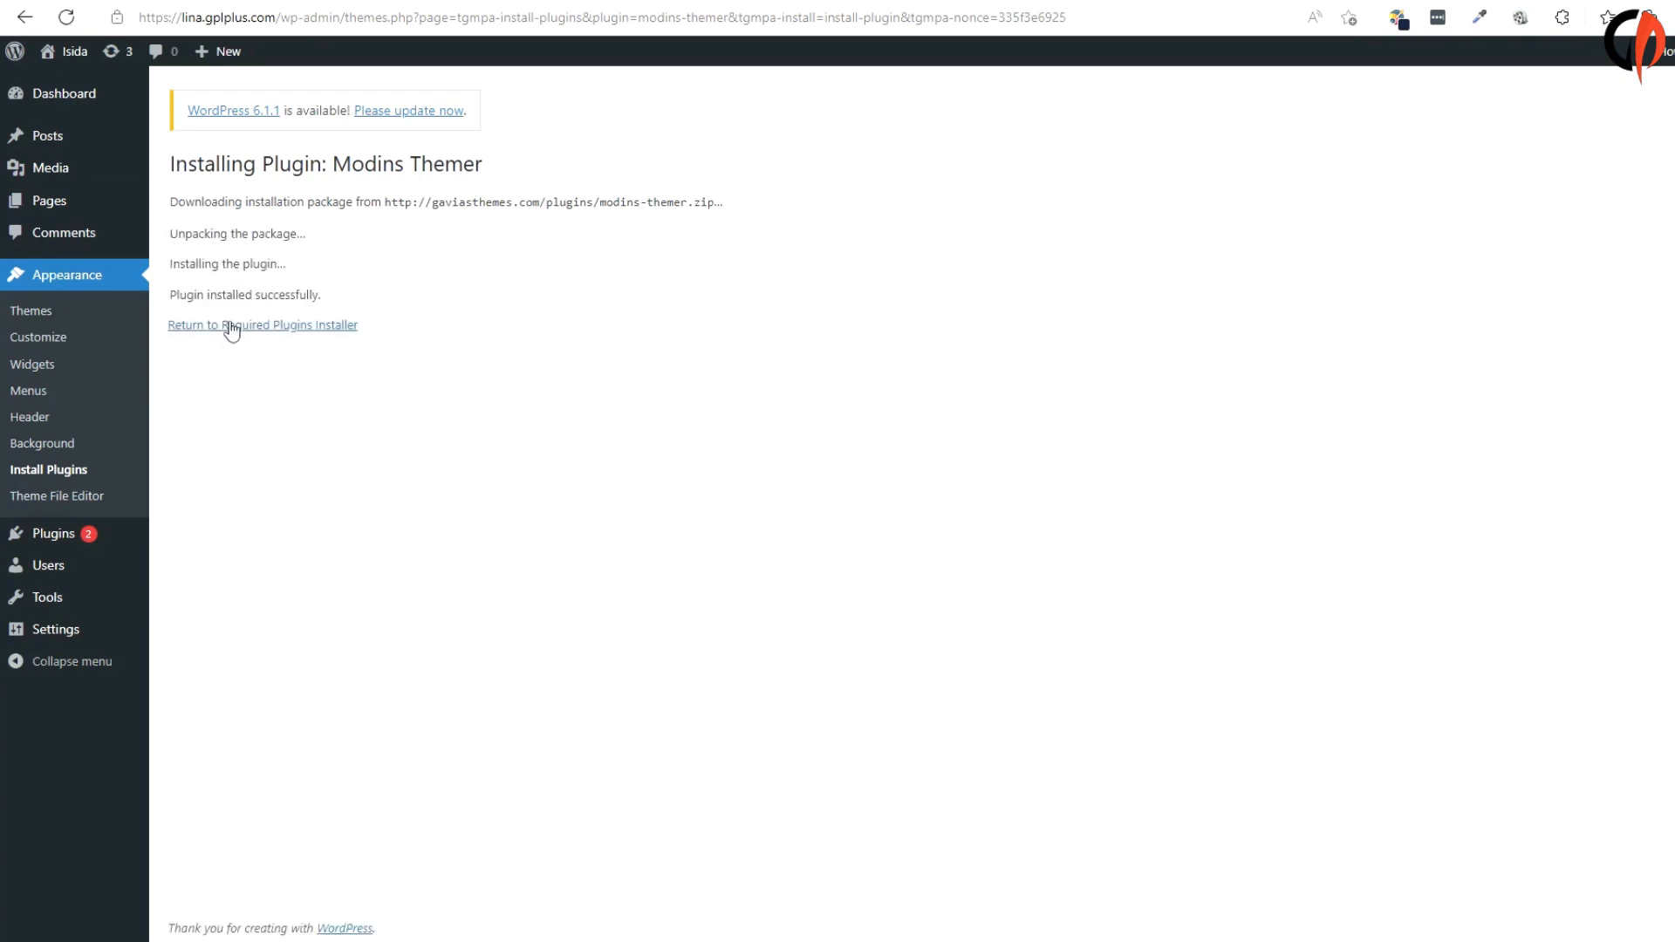
pyautogui.click(232, 326)
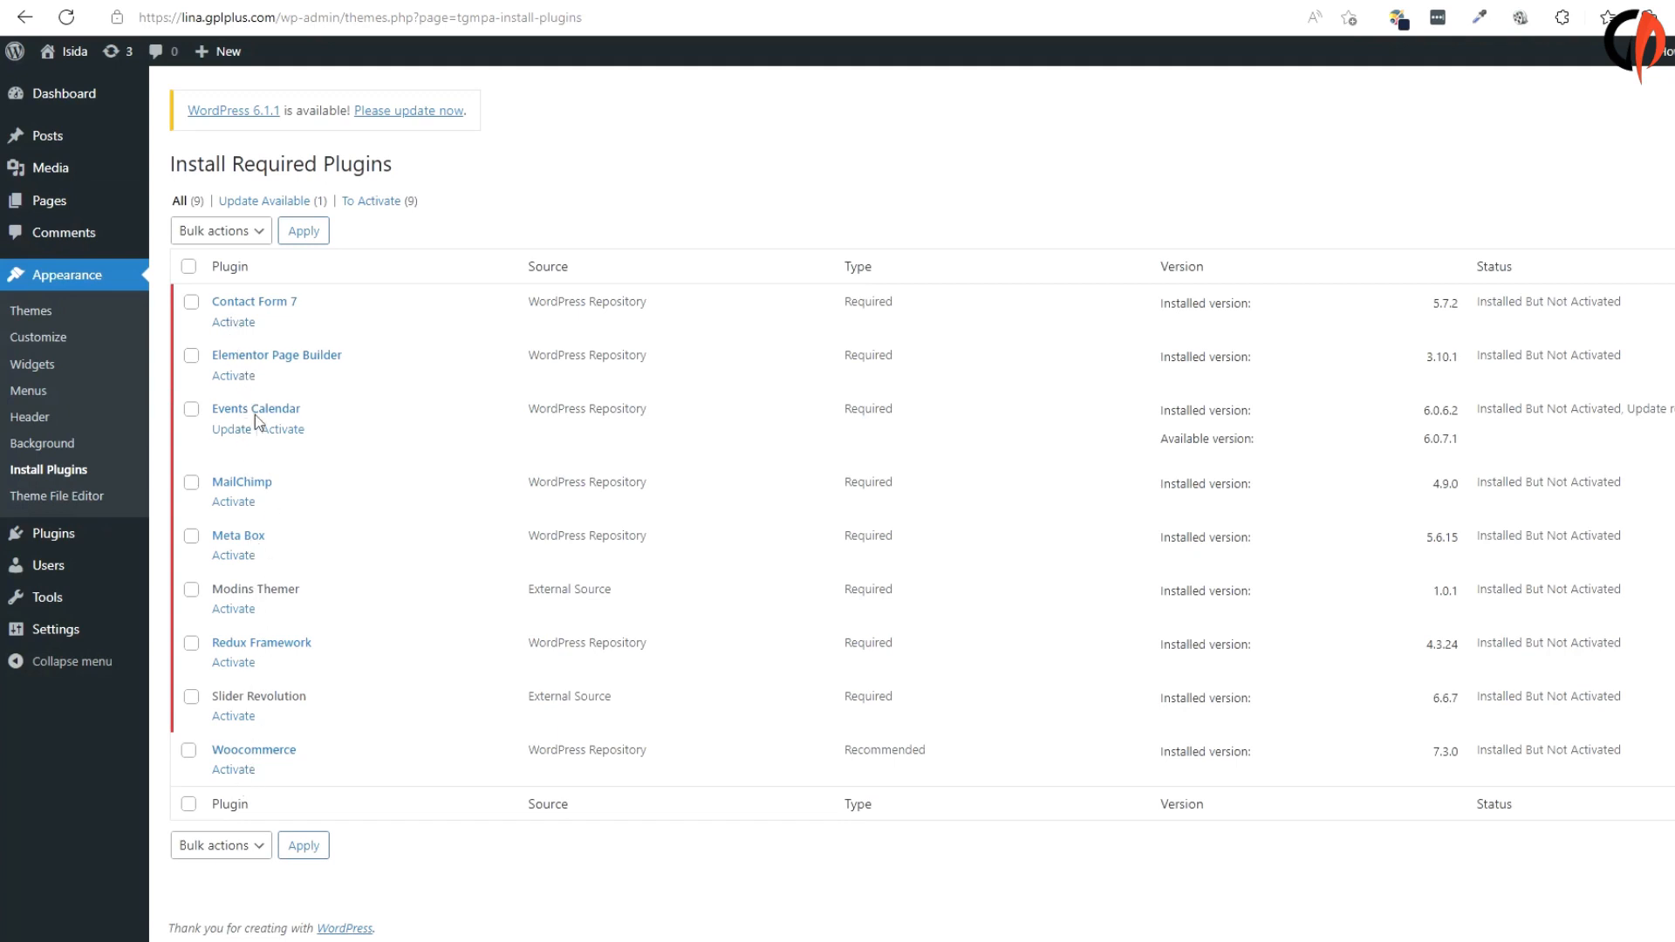
# Step: Bulk-activate all the plugins in the required plugins list
pyautogui.click(189, 266)
pyautogui.click(216, 230)
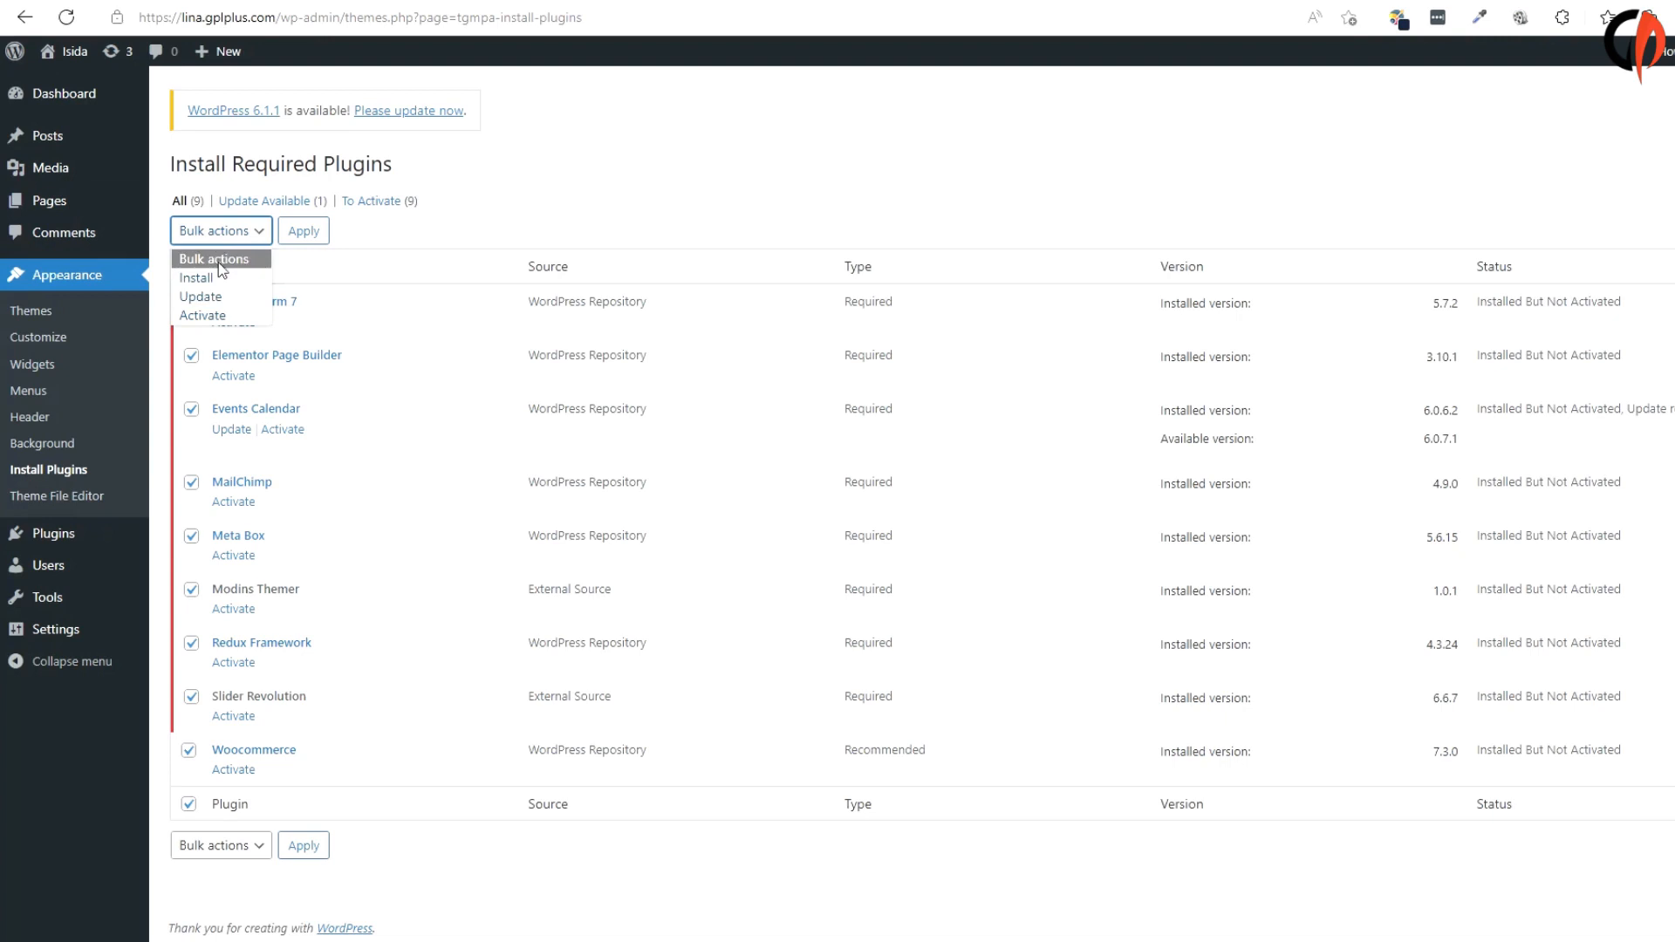
pyautogui.click(212, 316)
pyautogui.click(314, 232)
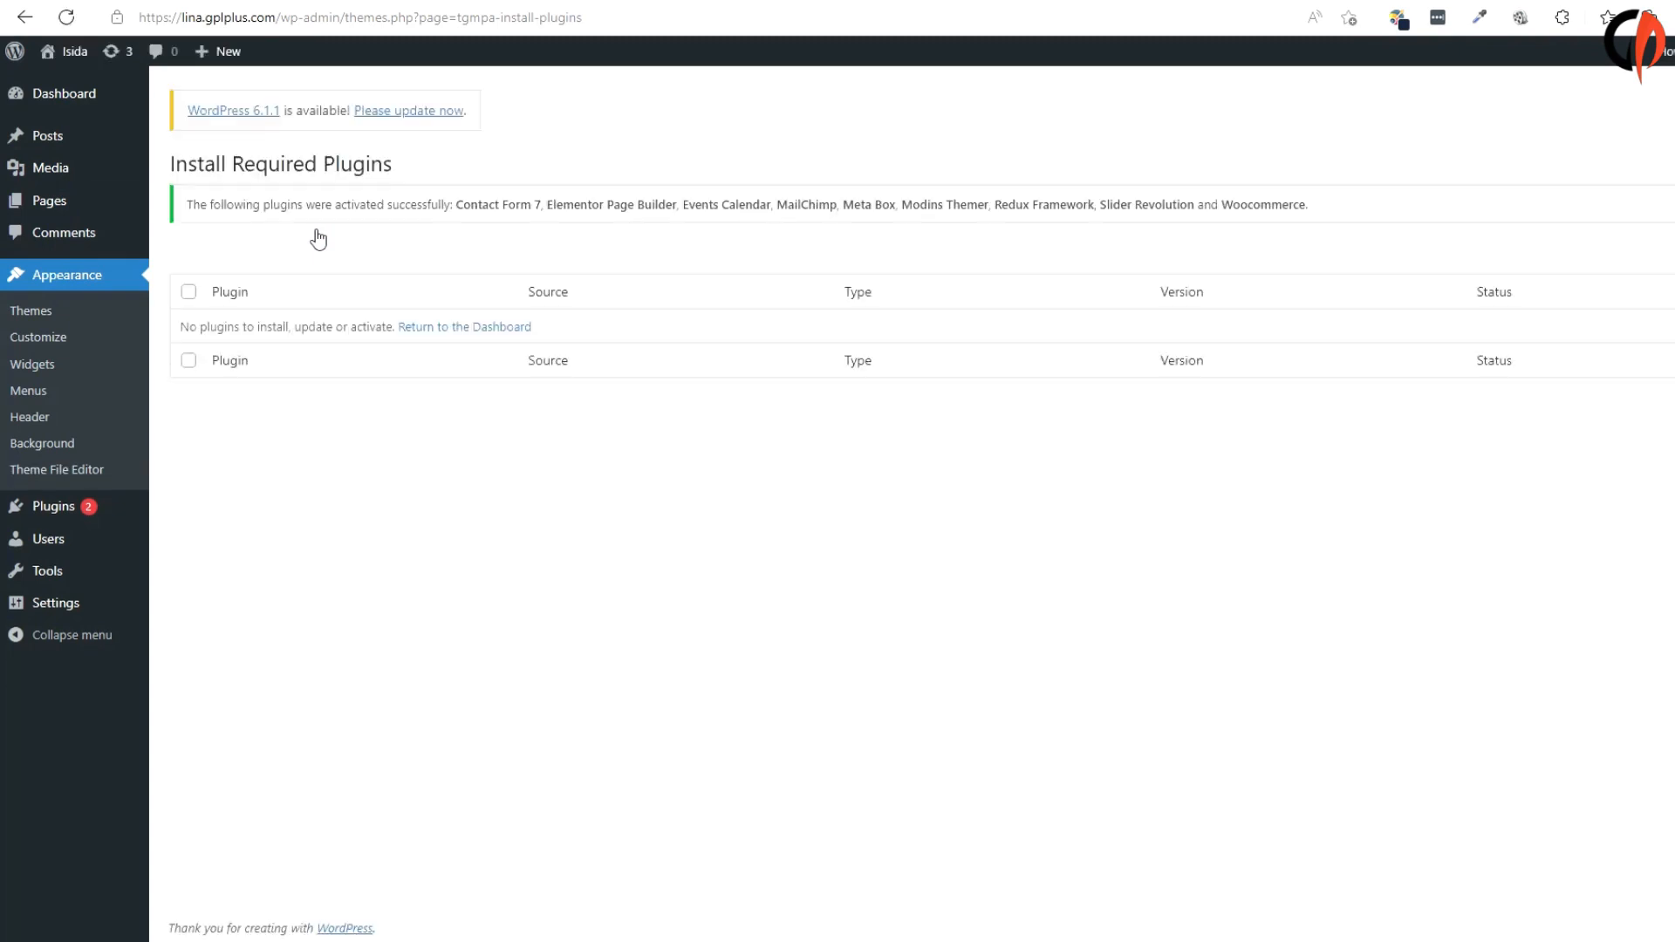
# Step: Import the "main" demo content with the Demo Importer in the theme settings
pyautogui.click(68, 100)
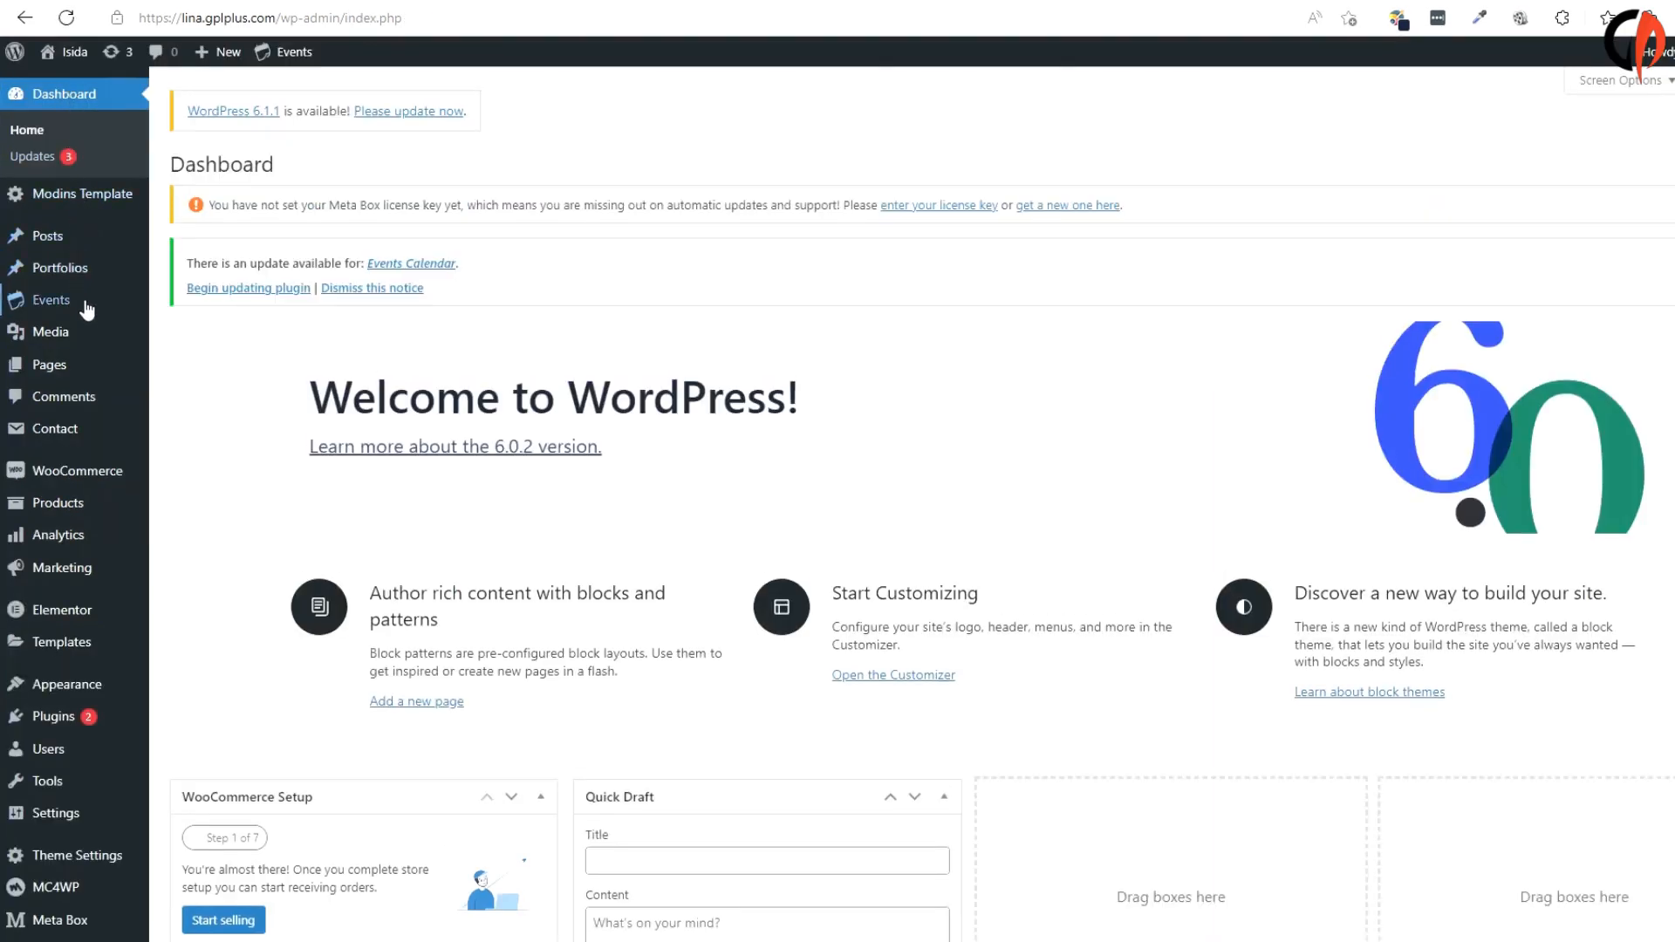
pyautogui.scroll(-6, 86, 310)
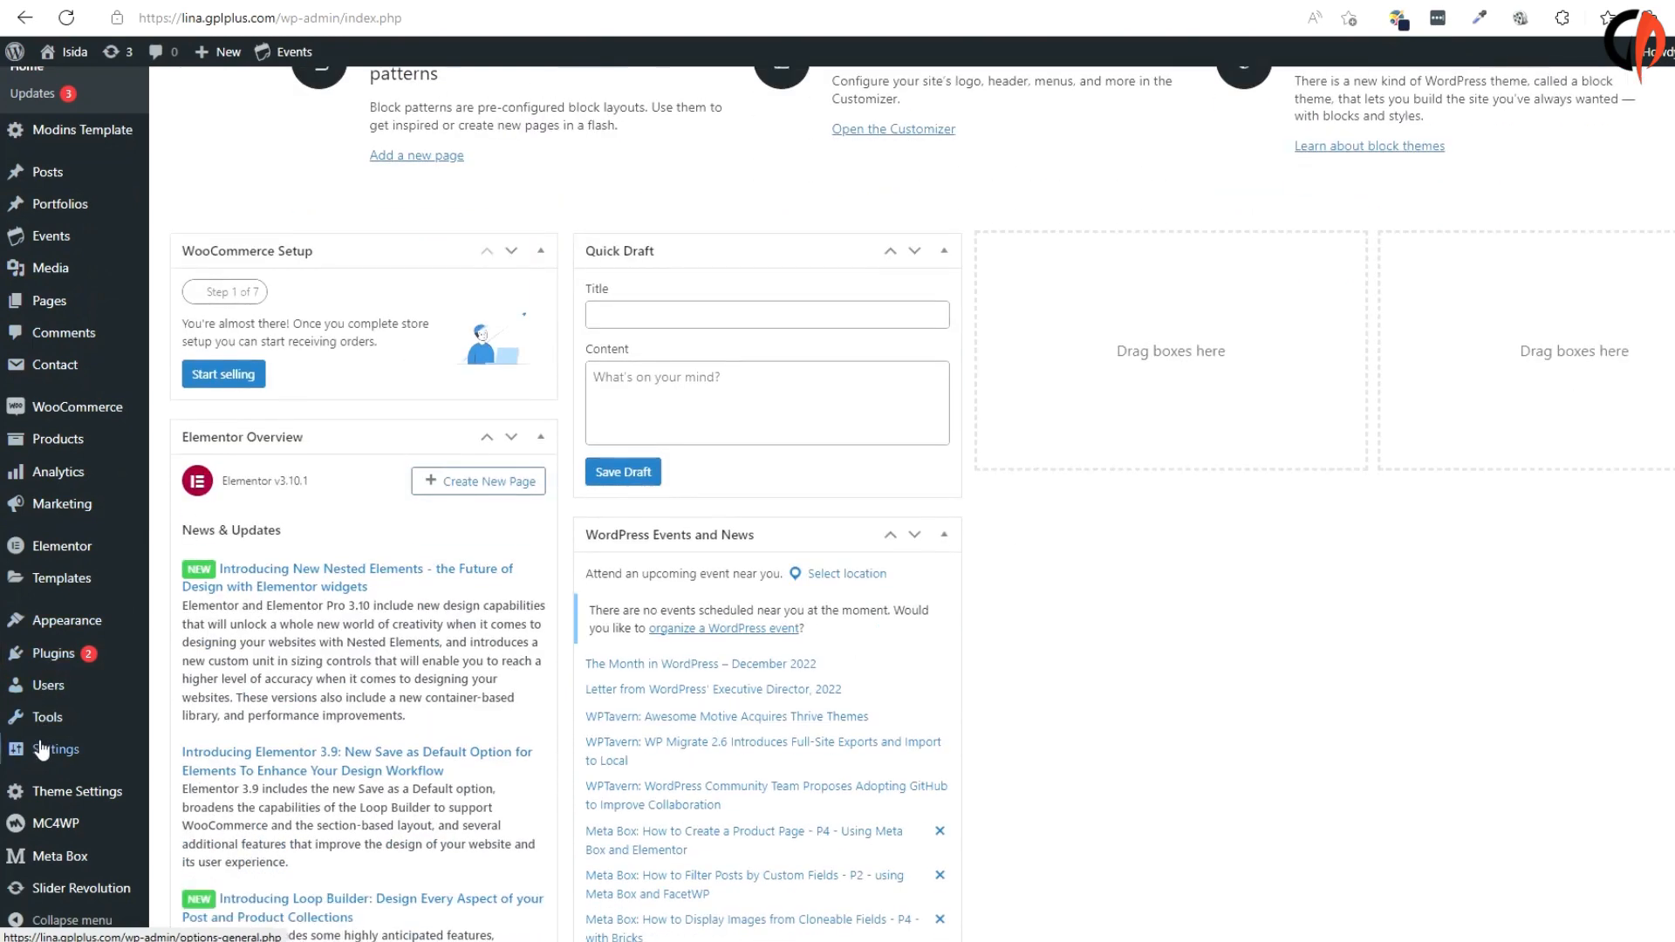
pyautogui.moveTo(84, 868)
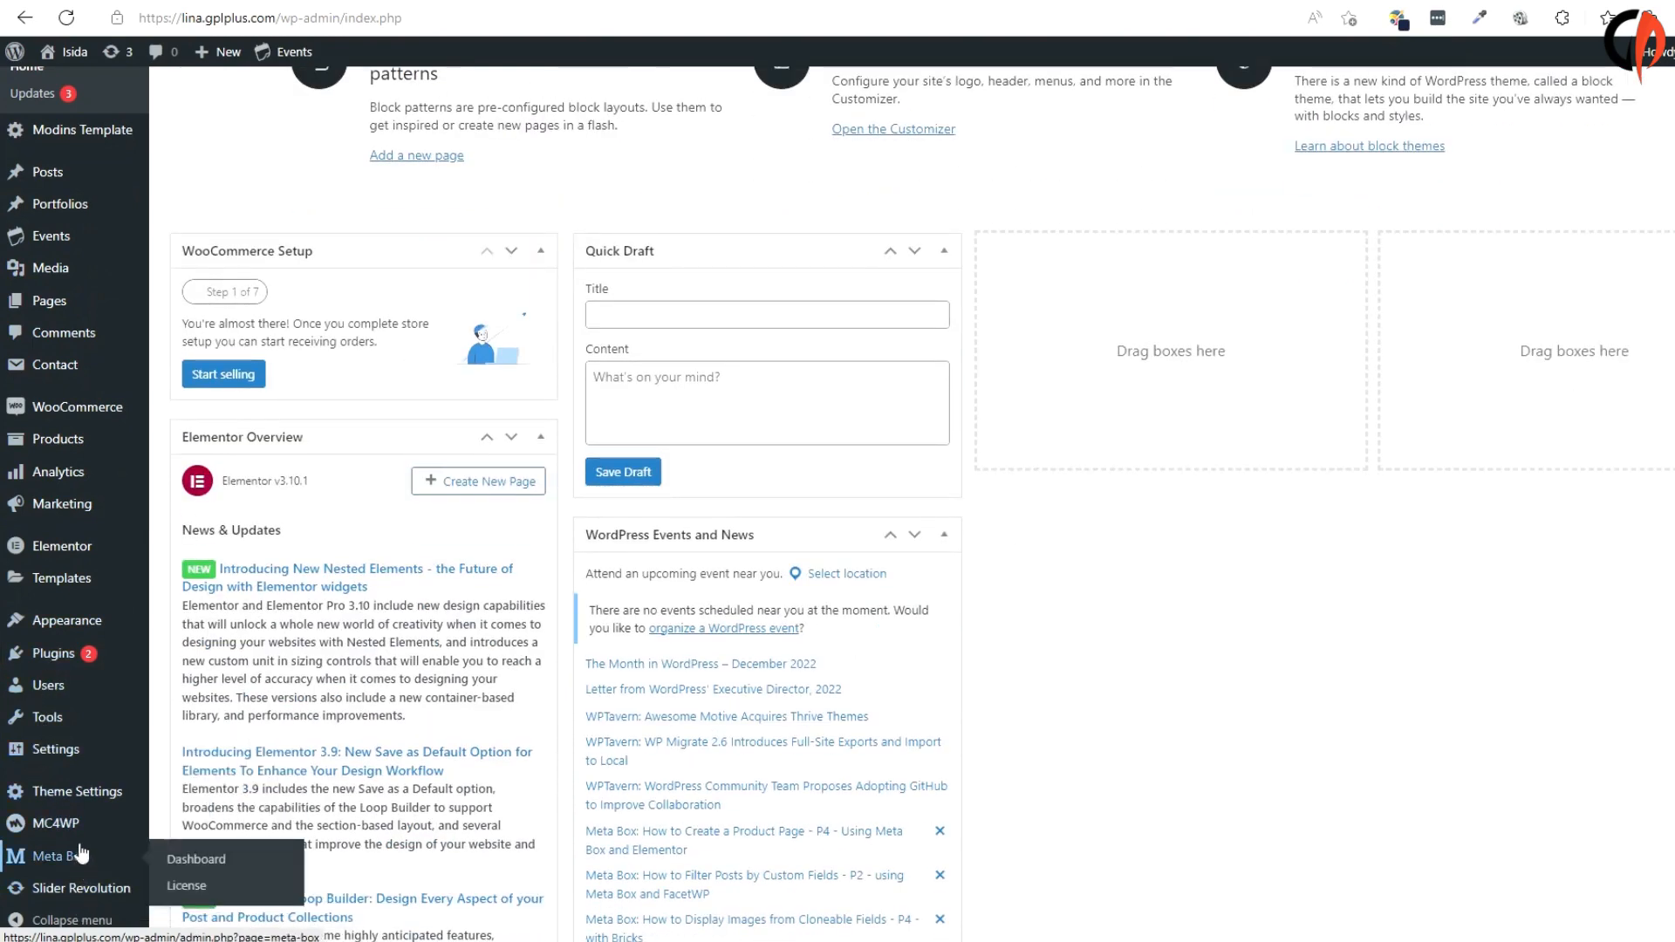
pyautogui.moveTo(78, 795)
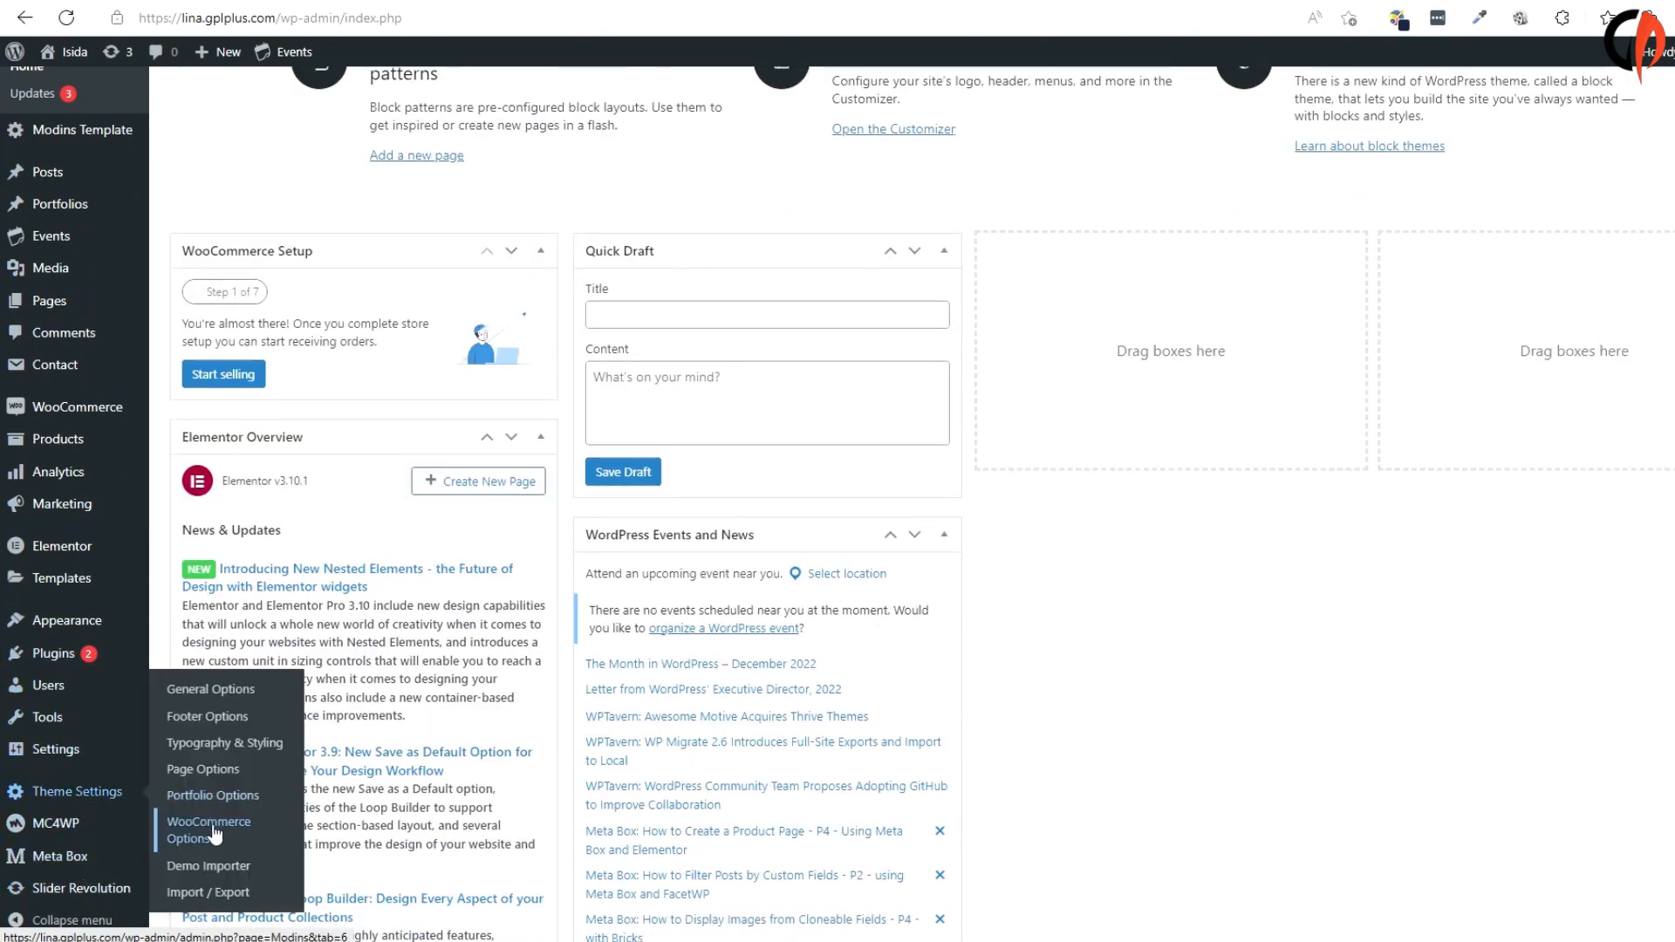
pyautogui.click(210, 868)
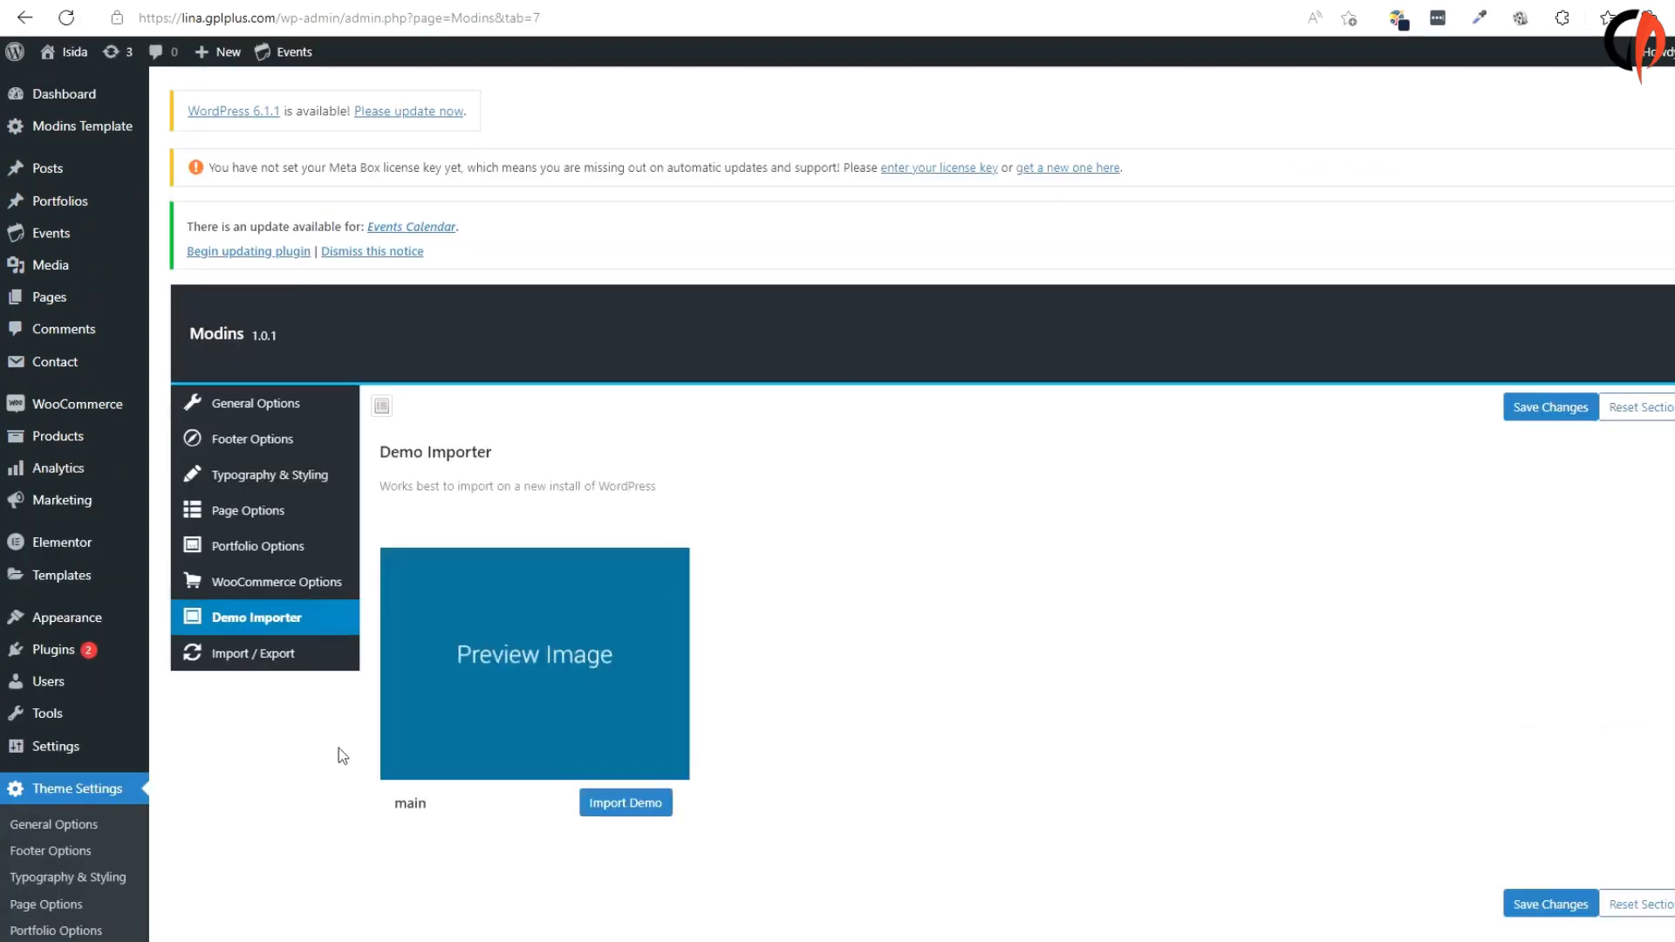
pyautogui.moveTo(565, 643)
pyautogui.scroll(-2, 625, 554)
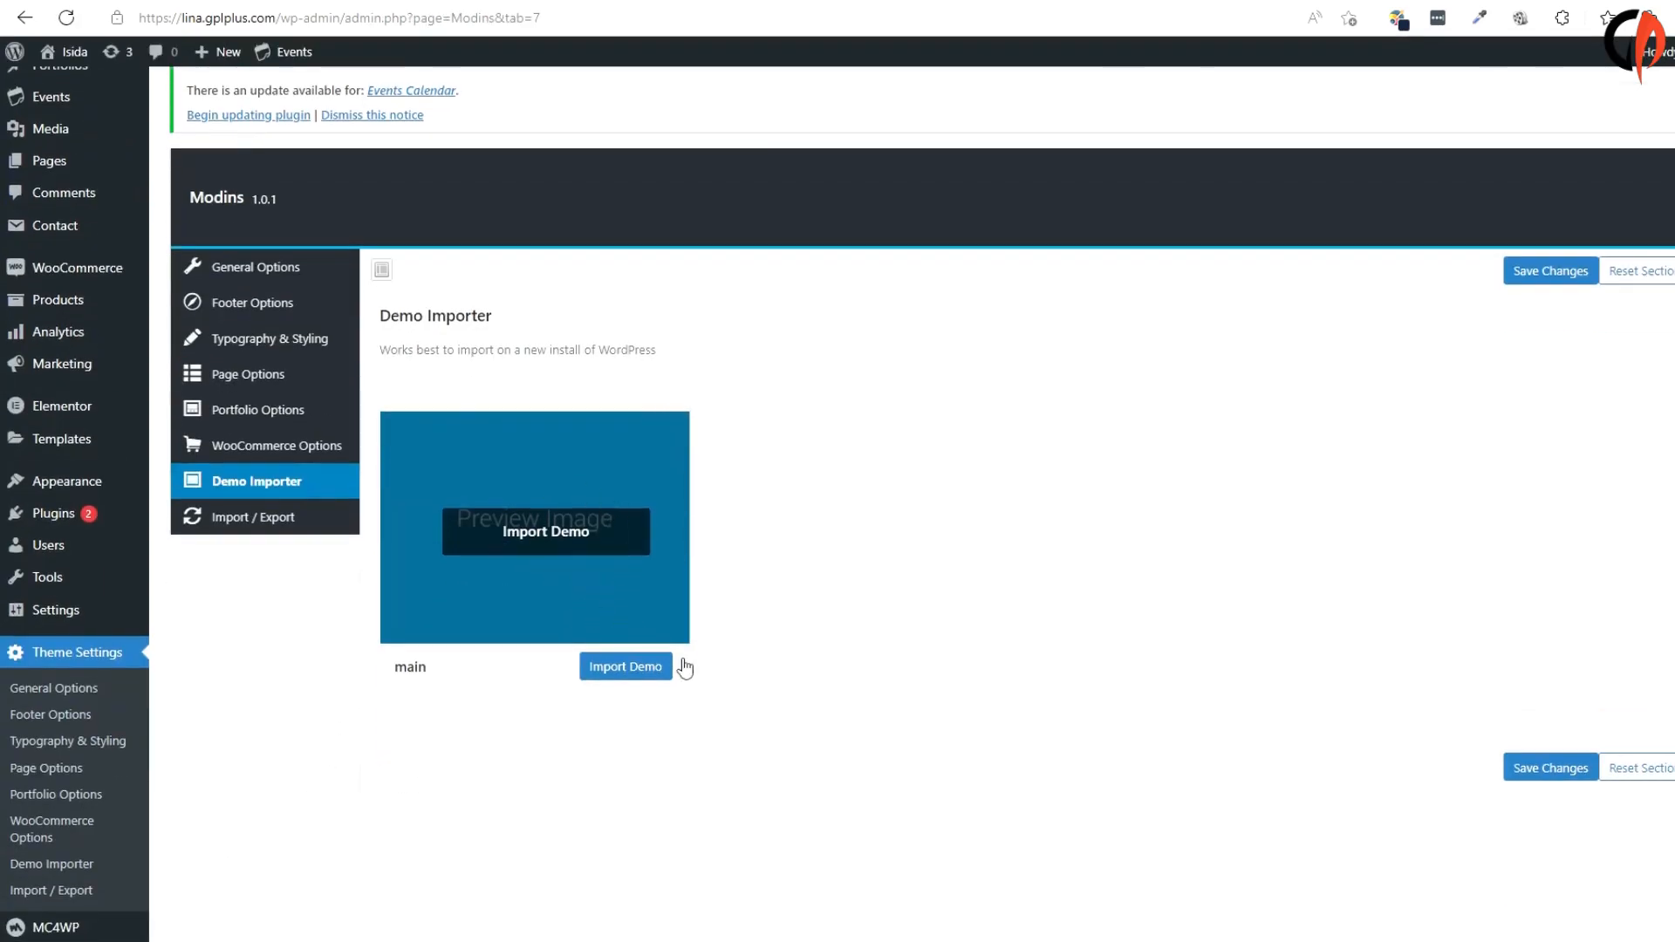
pyautogui.click(627, 682)
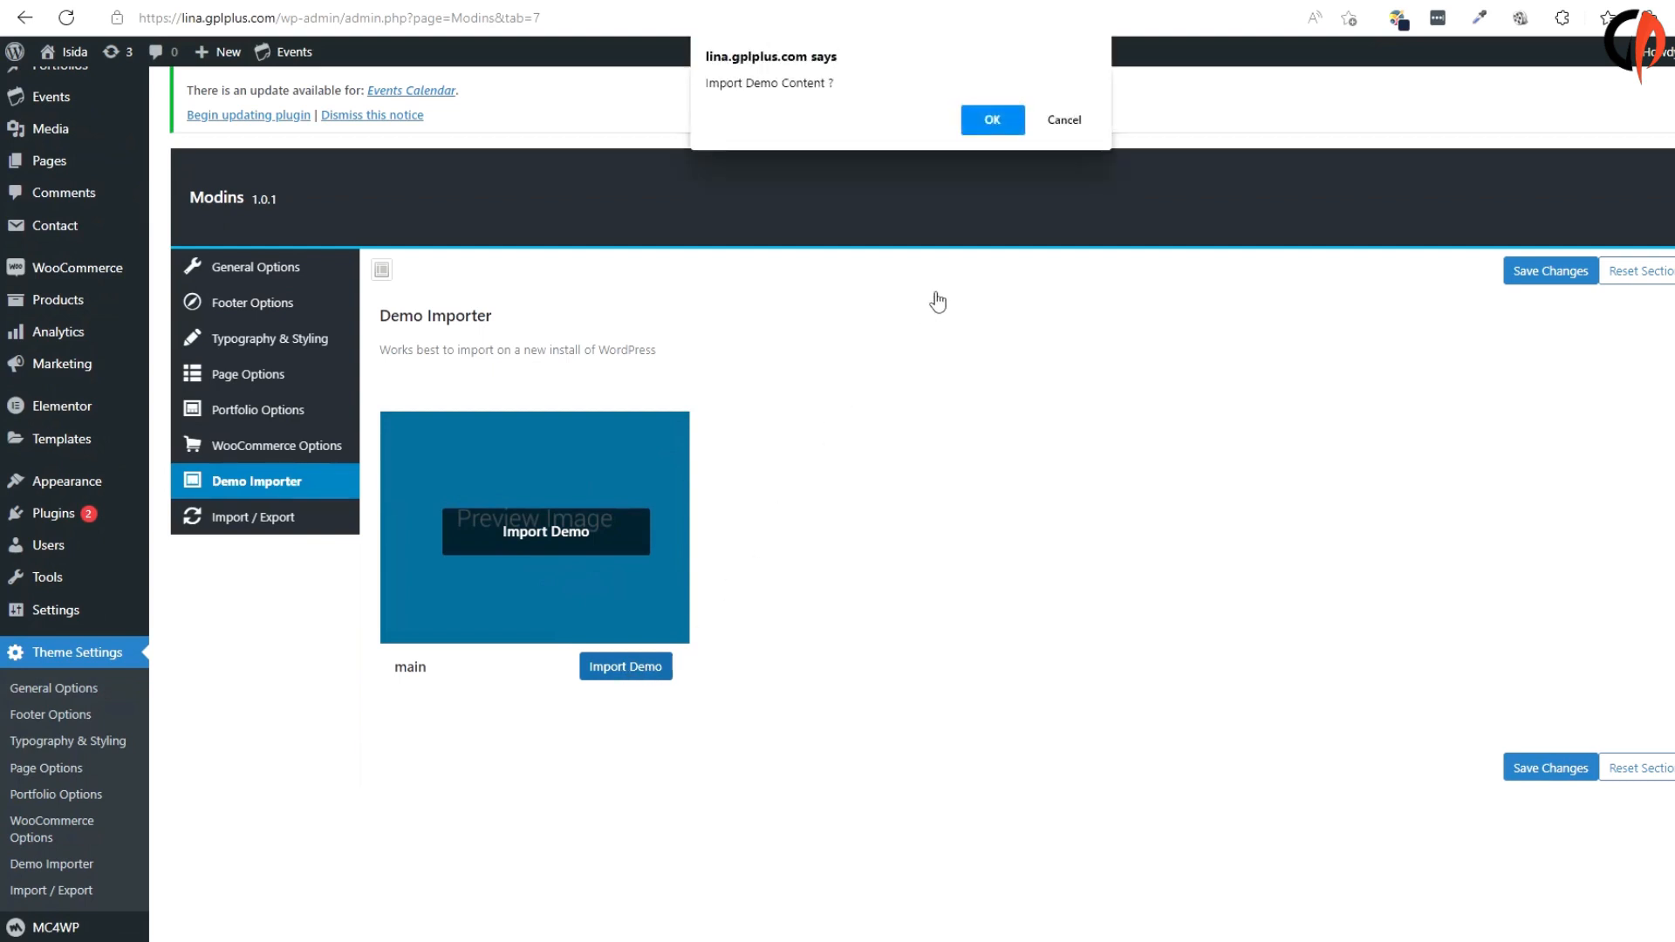
pyautogui.click(995, 122)
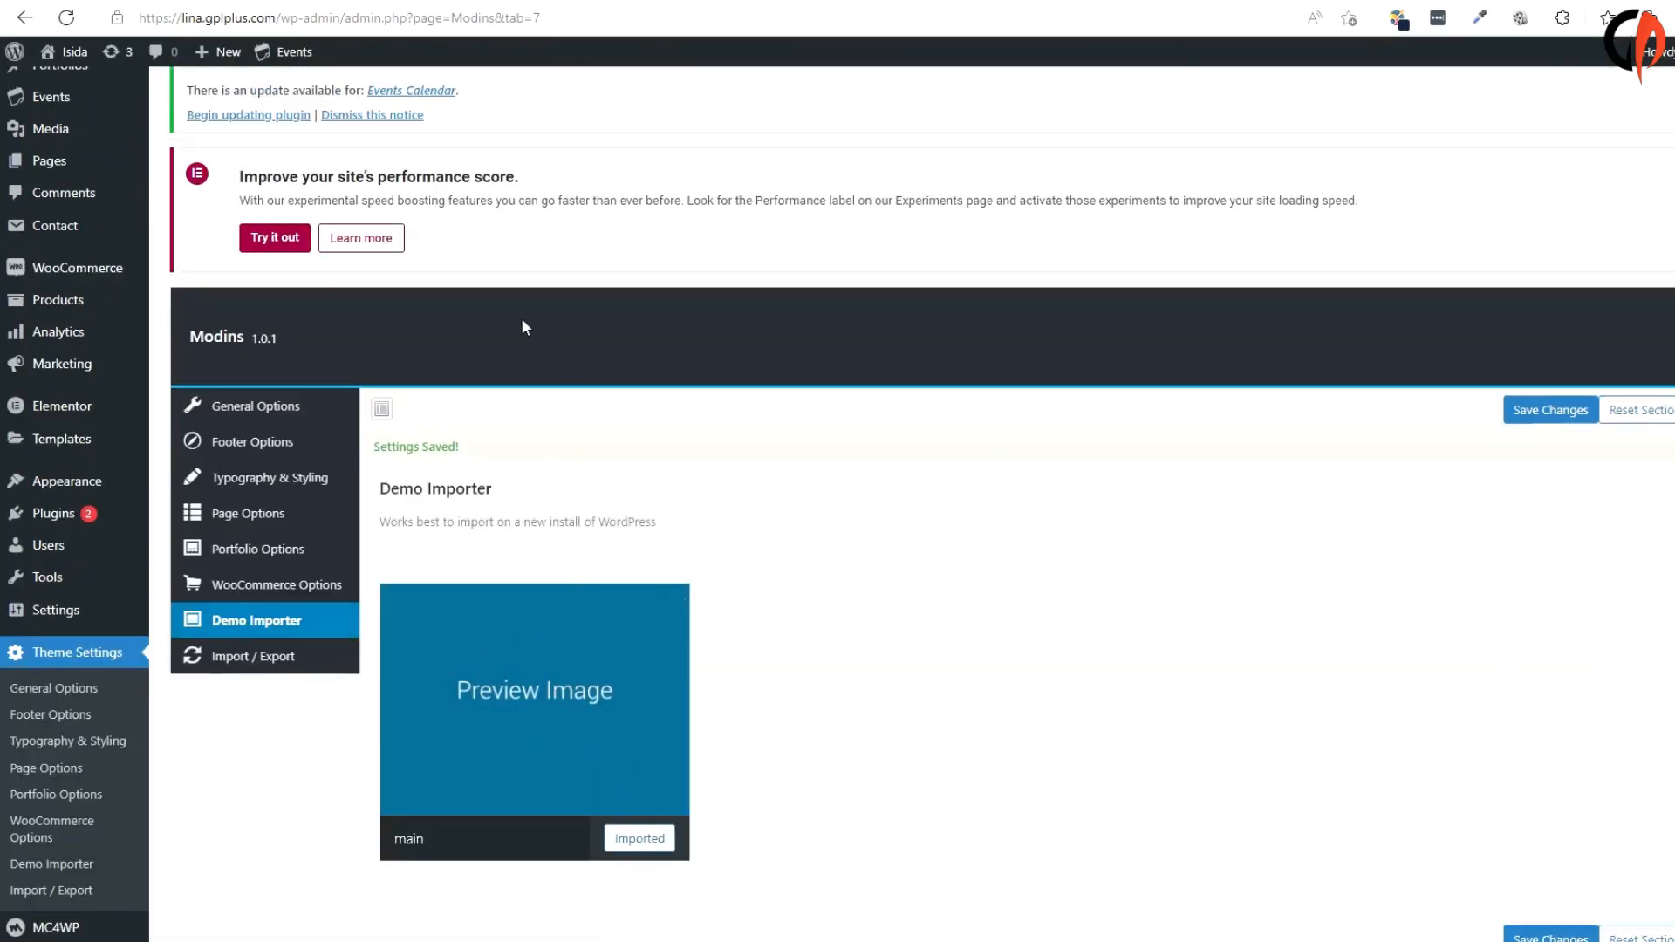
# Step: Visit the site's front end and examine the imported homepage from the hero slider through to the latest news section
pyautogui.scroll(-2, 71, 60)
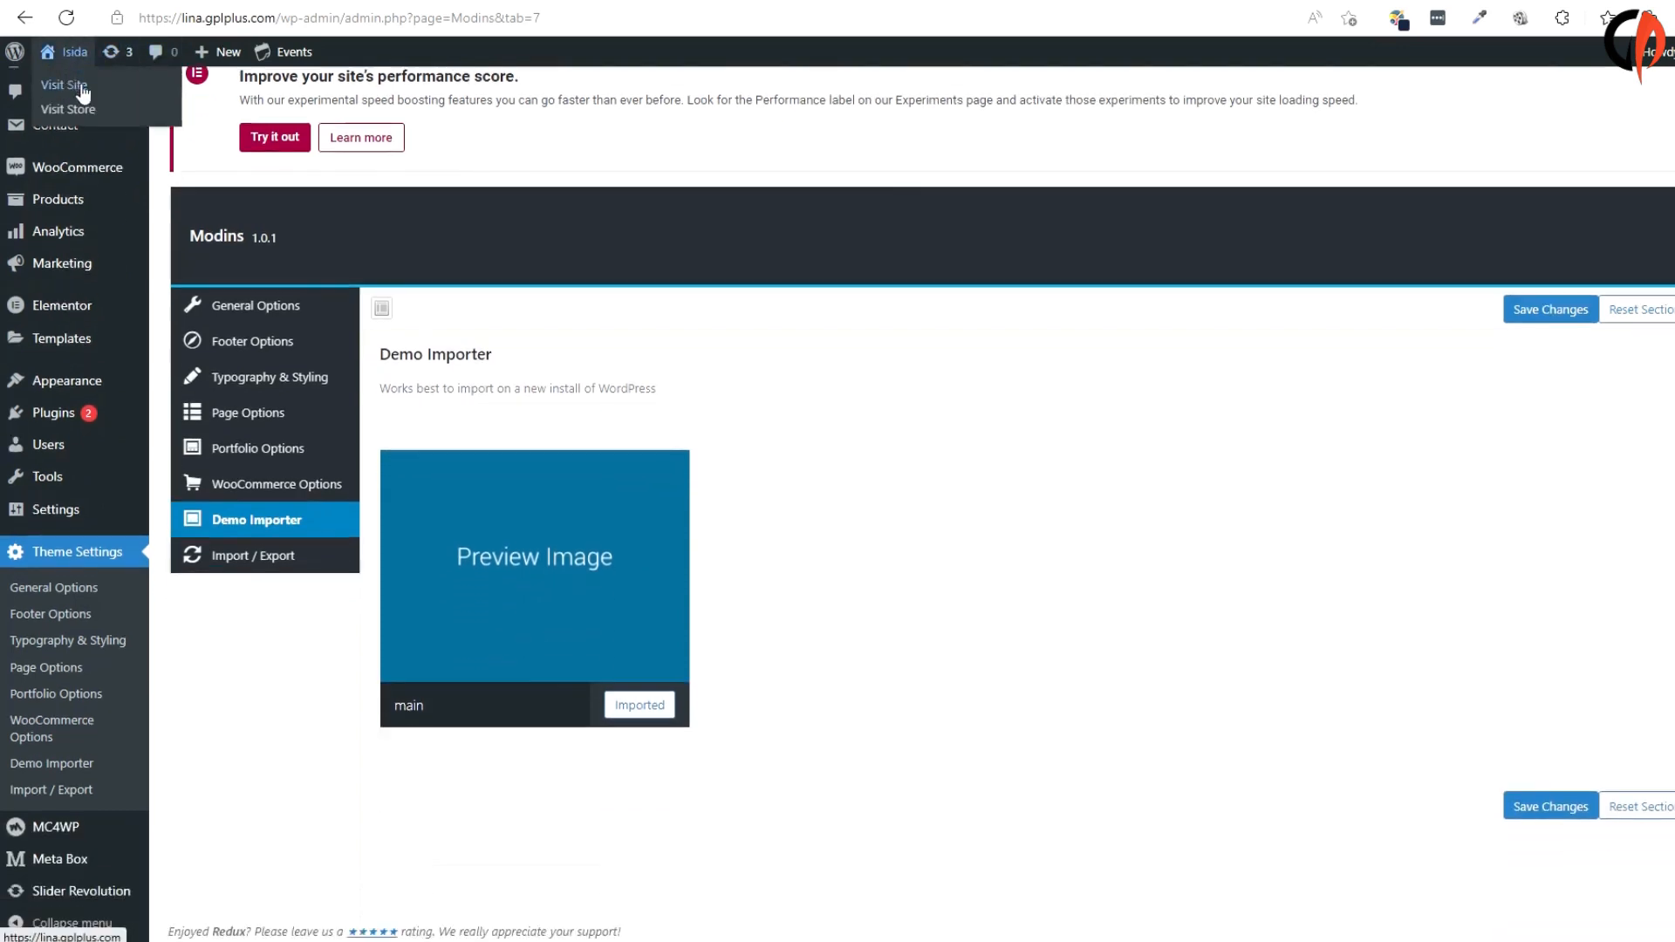
pyautogui.click(74, 51)
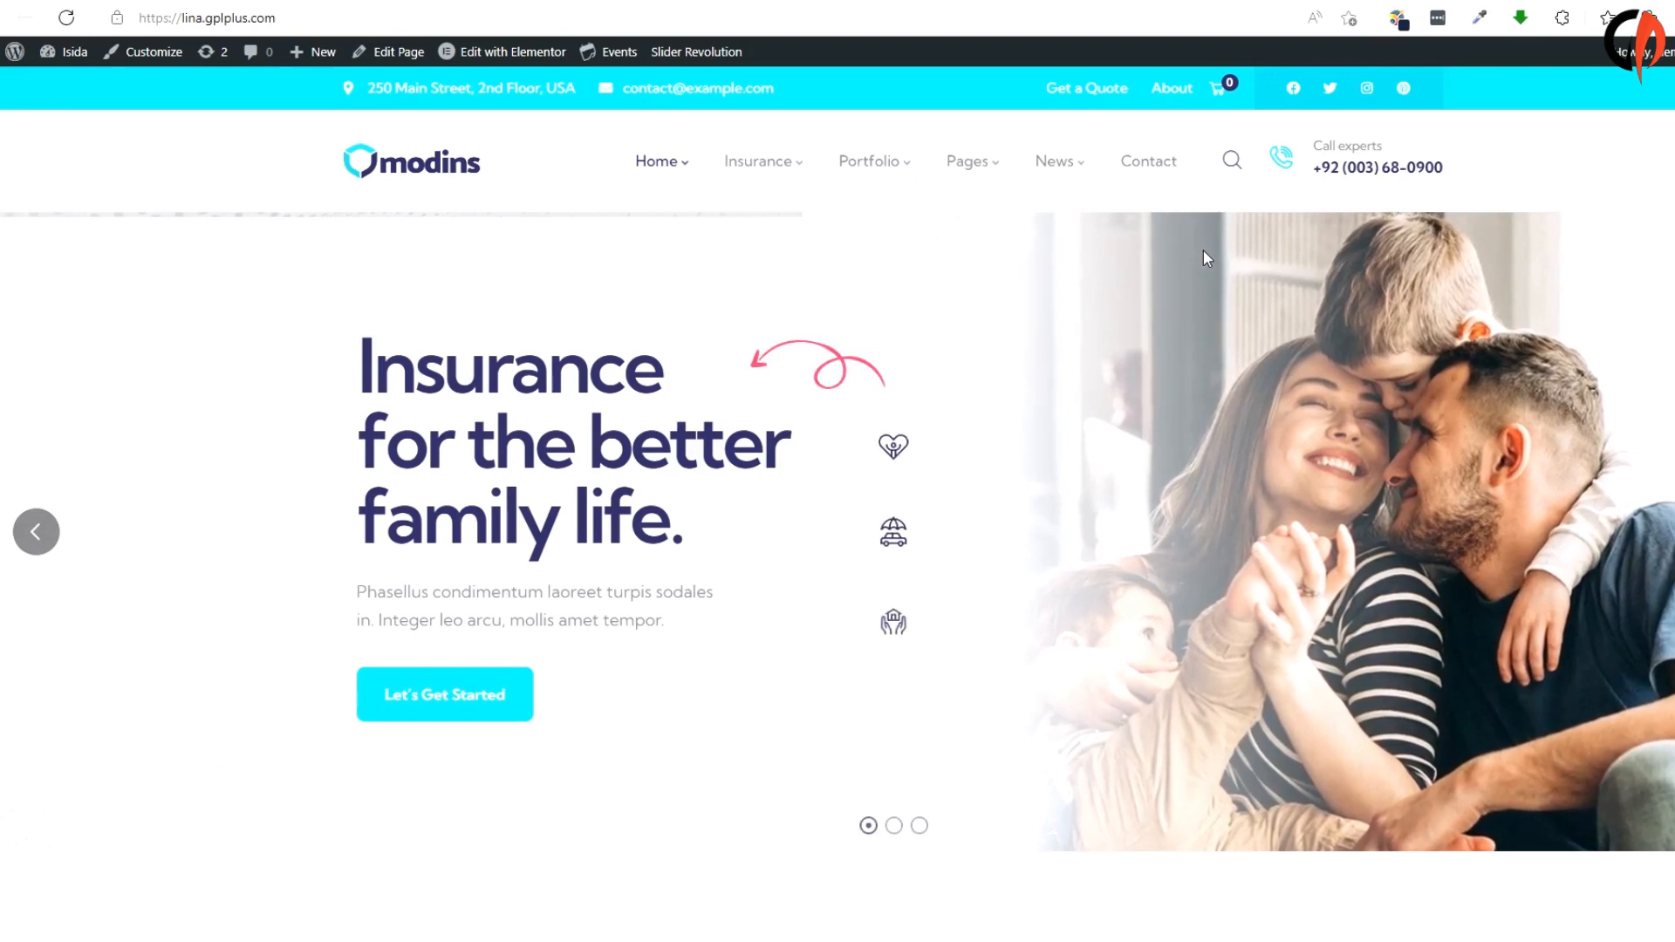
pyautogui.scroll(-2, 1203, 250)
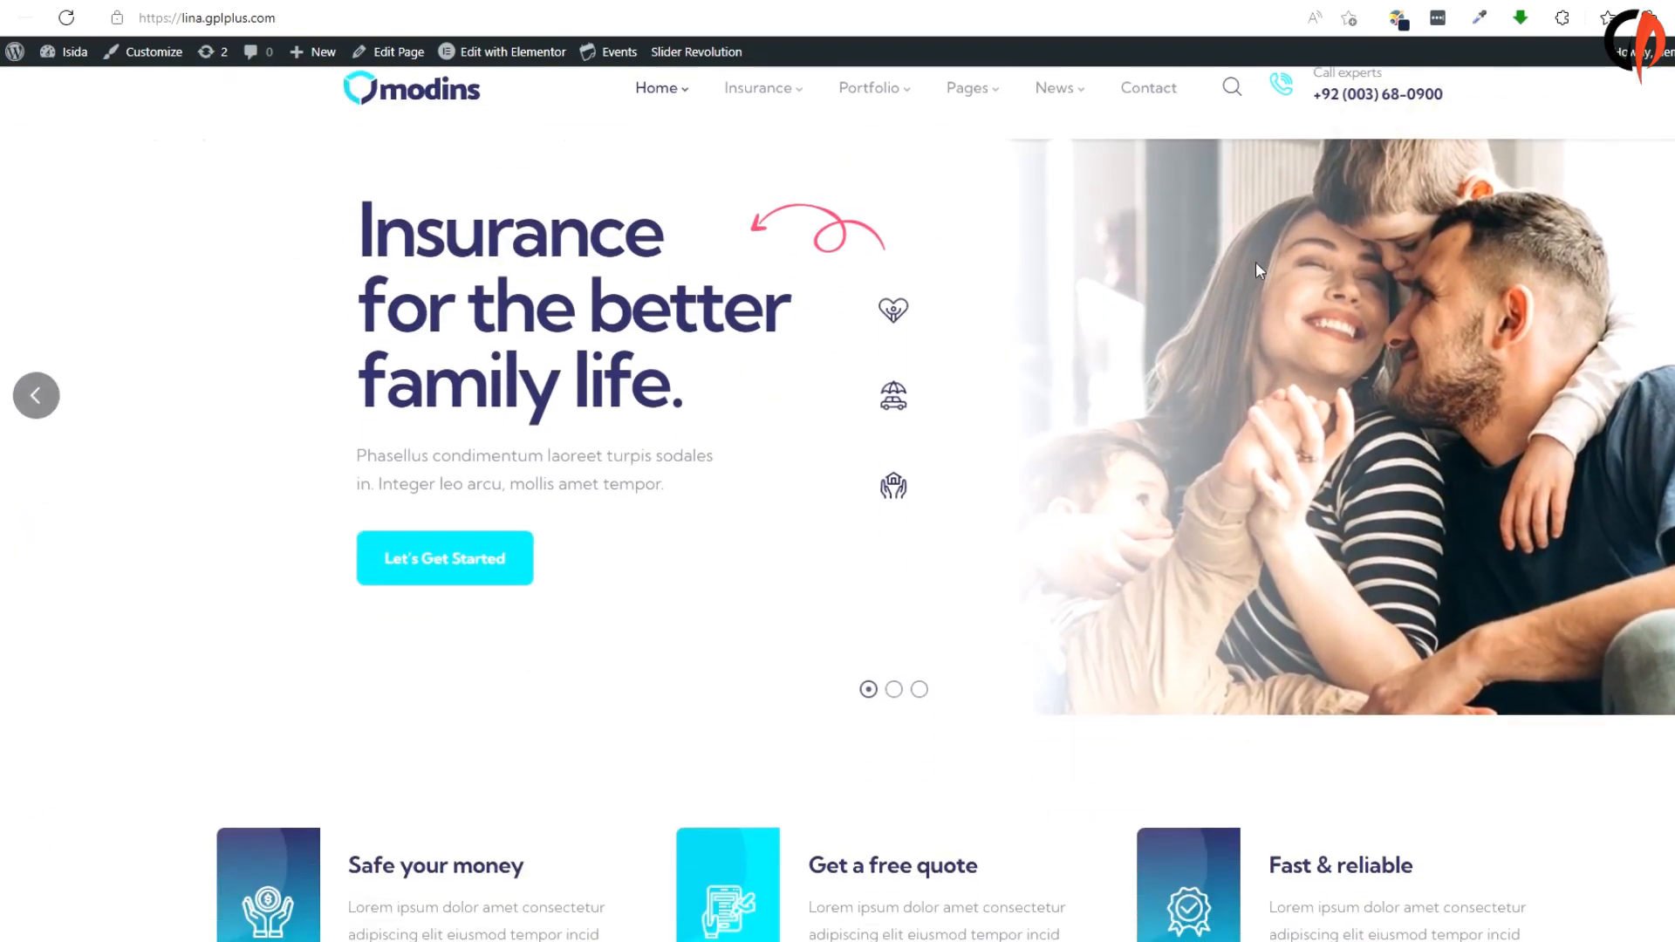
pyautogui.scroll(2, 1459, 341)
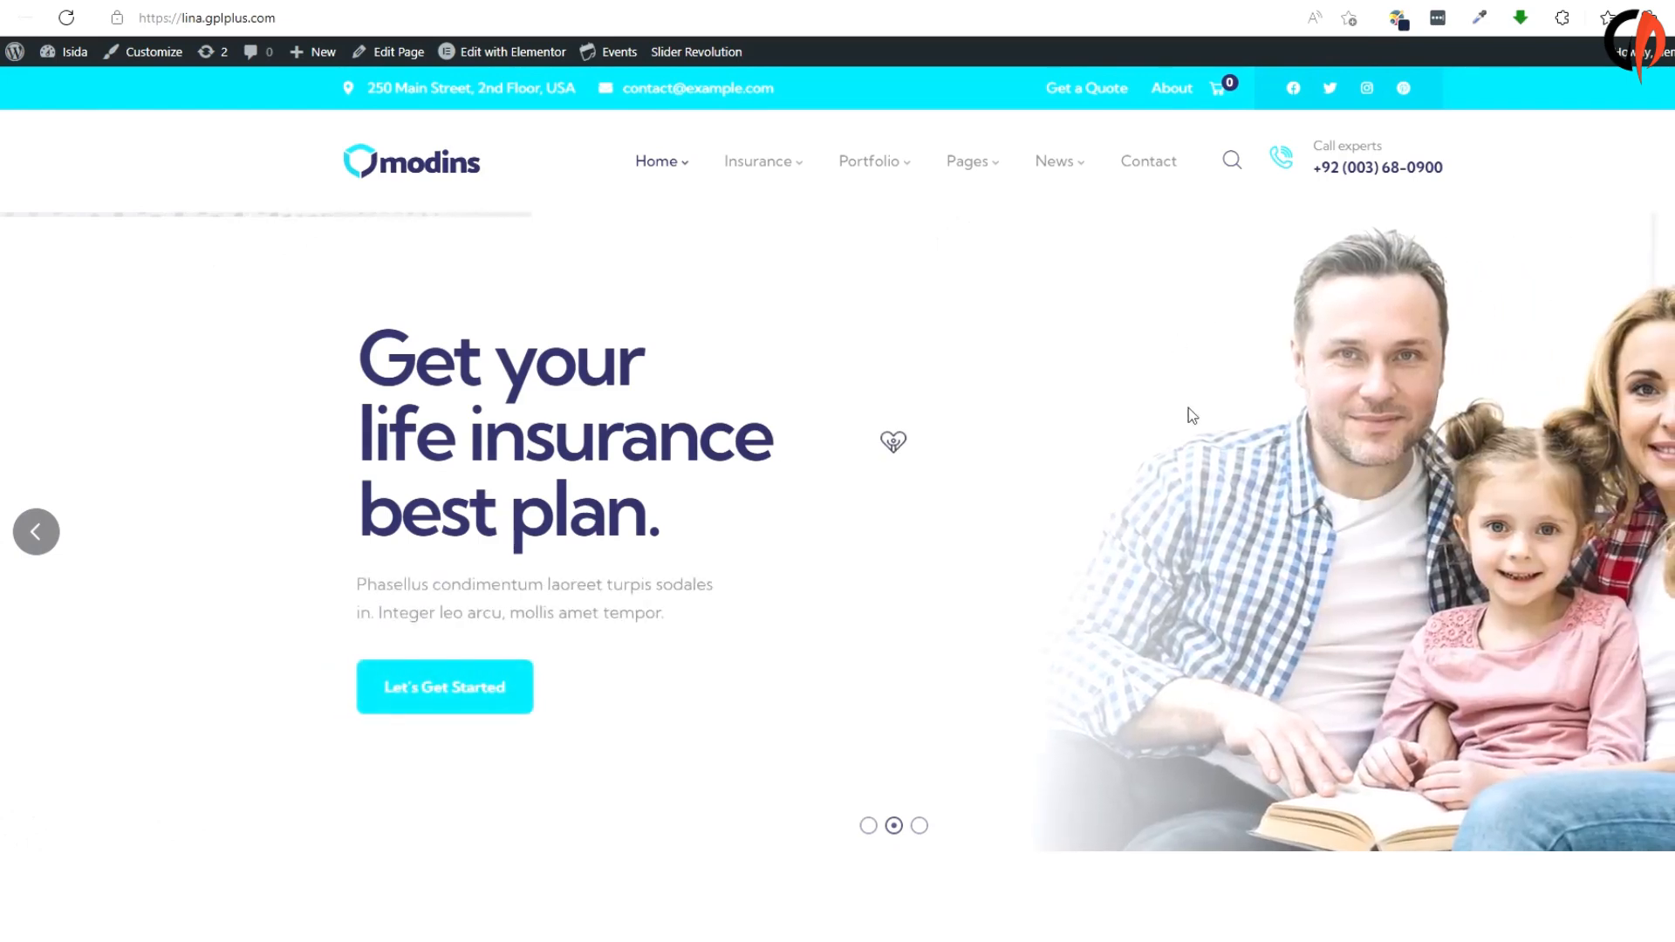
pyautogui.scroll(-6, 1206, 448)
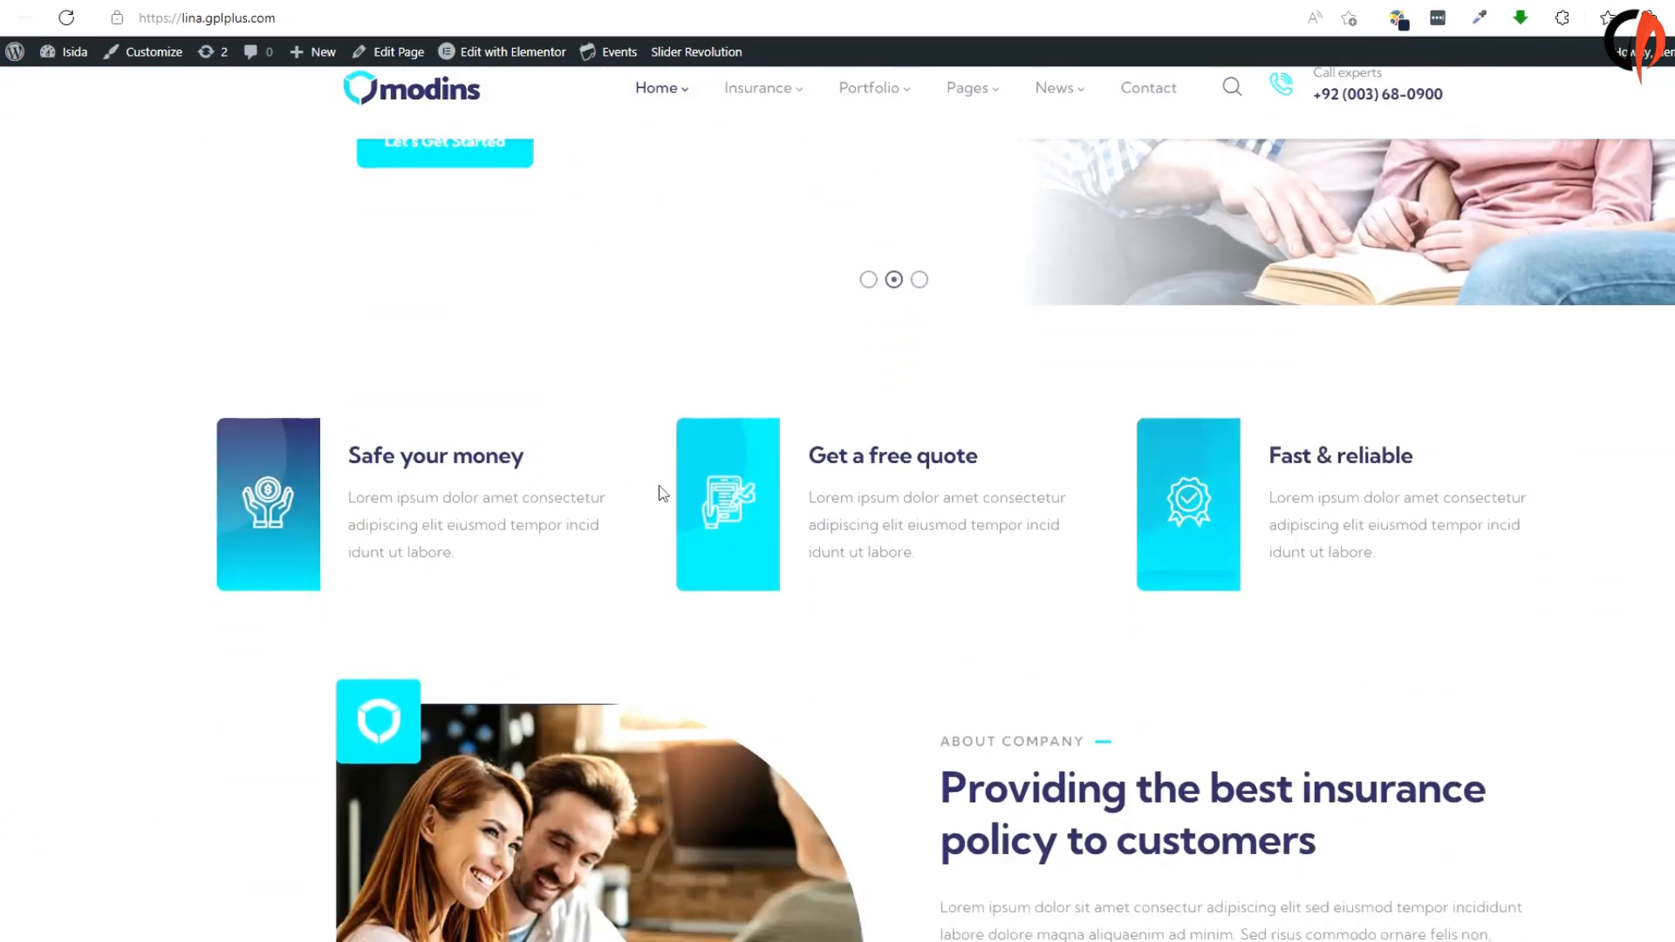
pyautogui.scroll(-9, 663, 494)
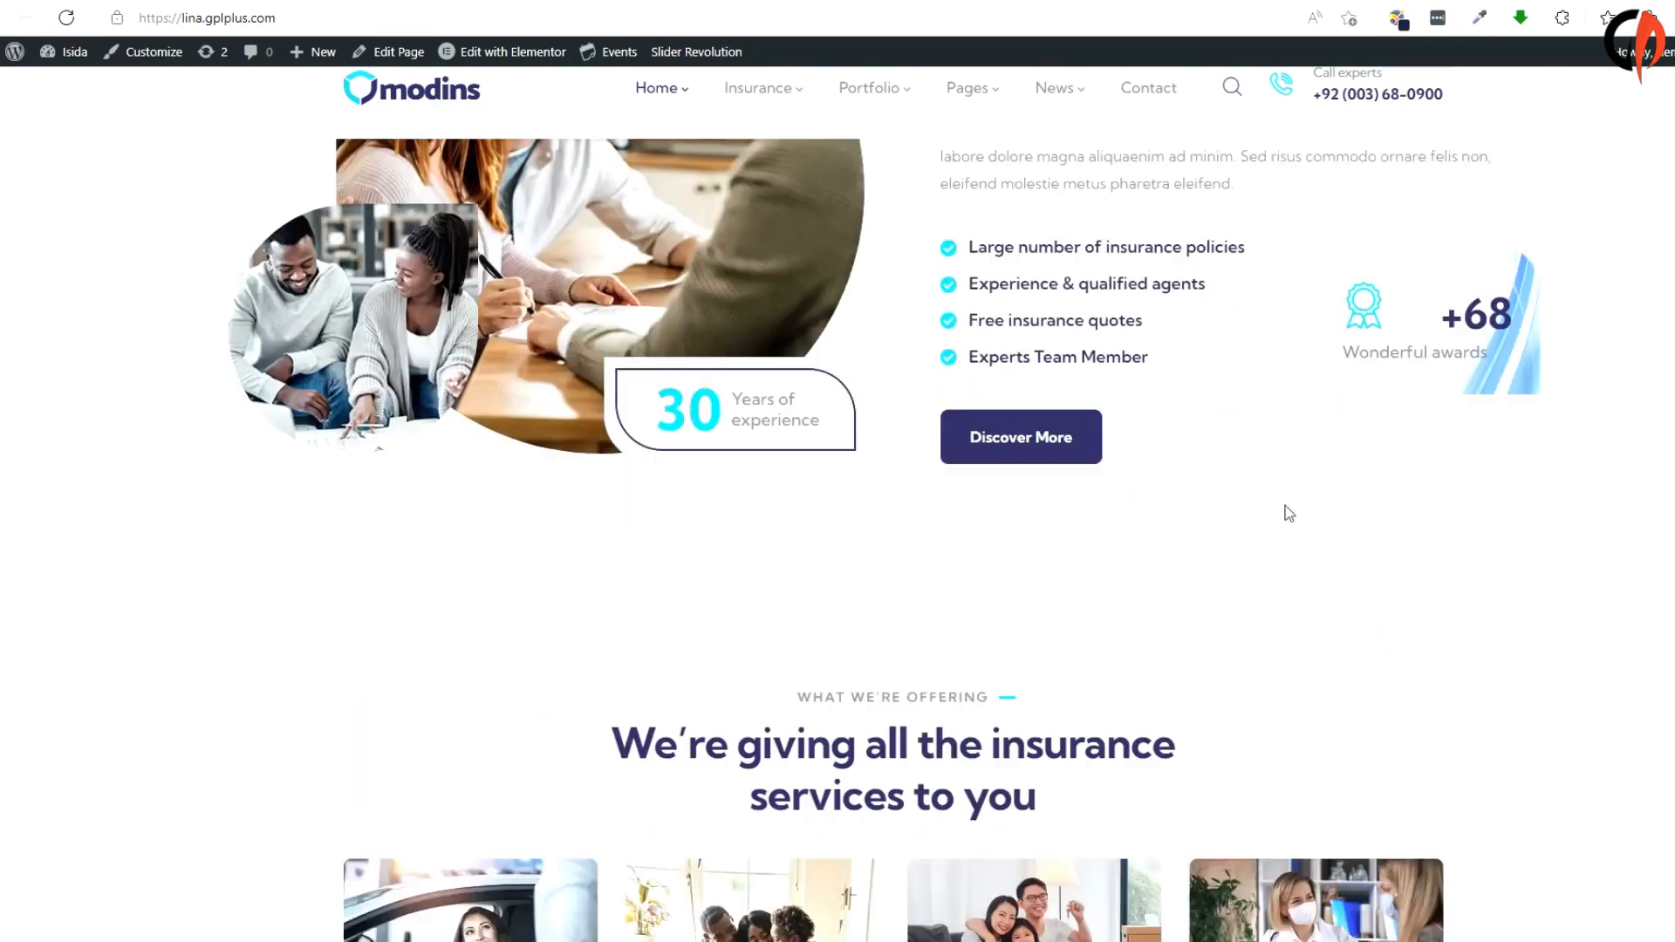
pyautogui.scroll(-7, 1288, 513)
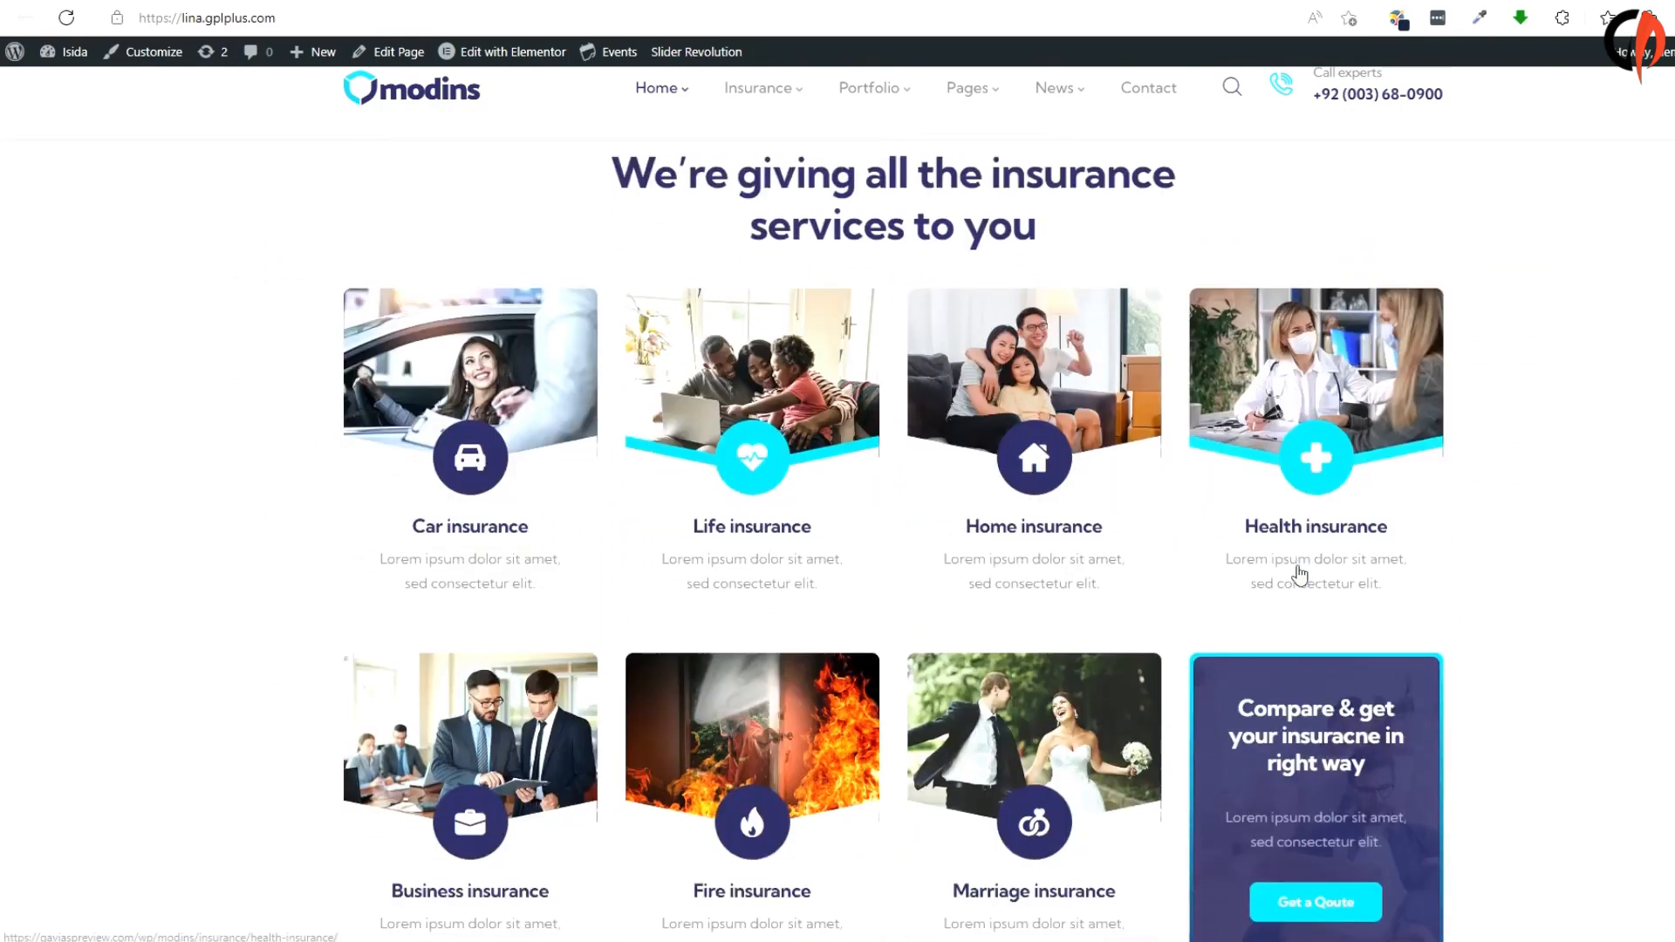
pyautogui.scroll(-9, 1300, 575)
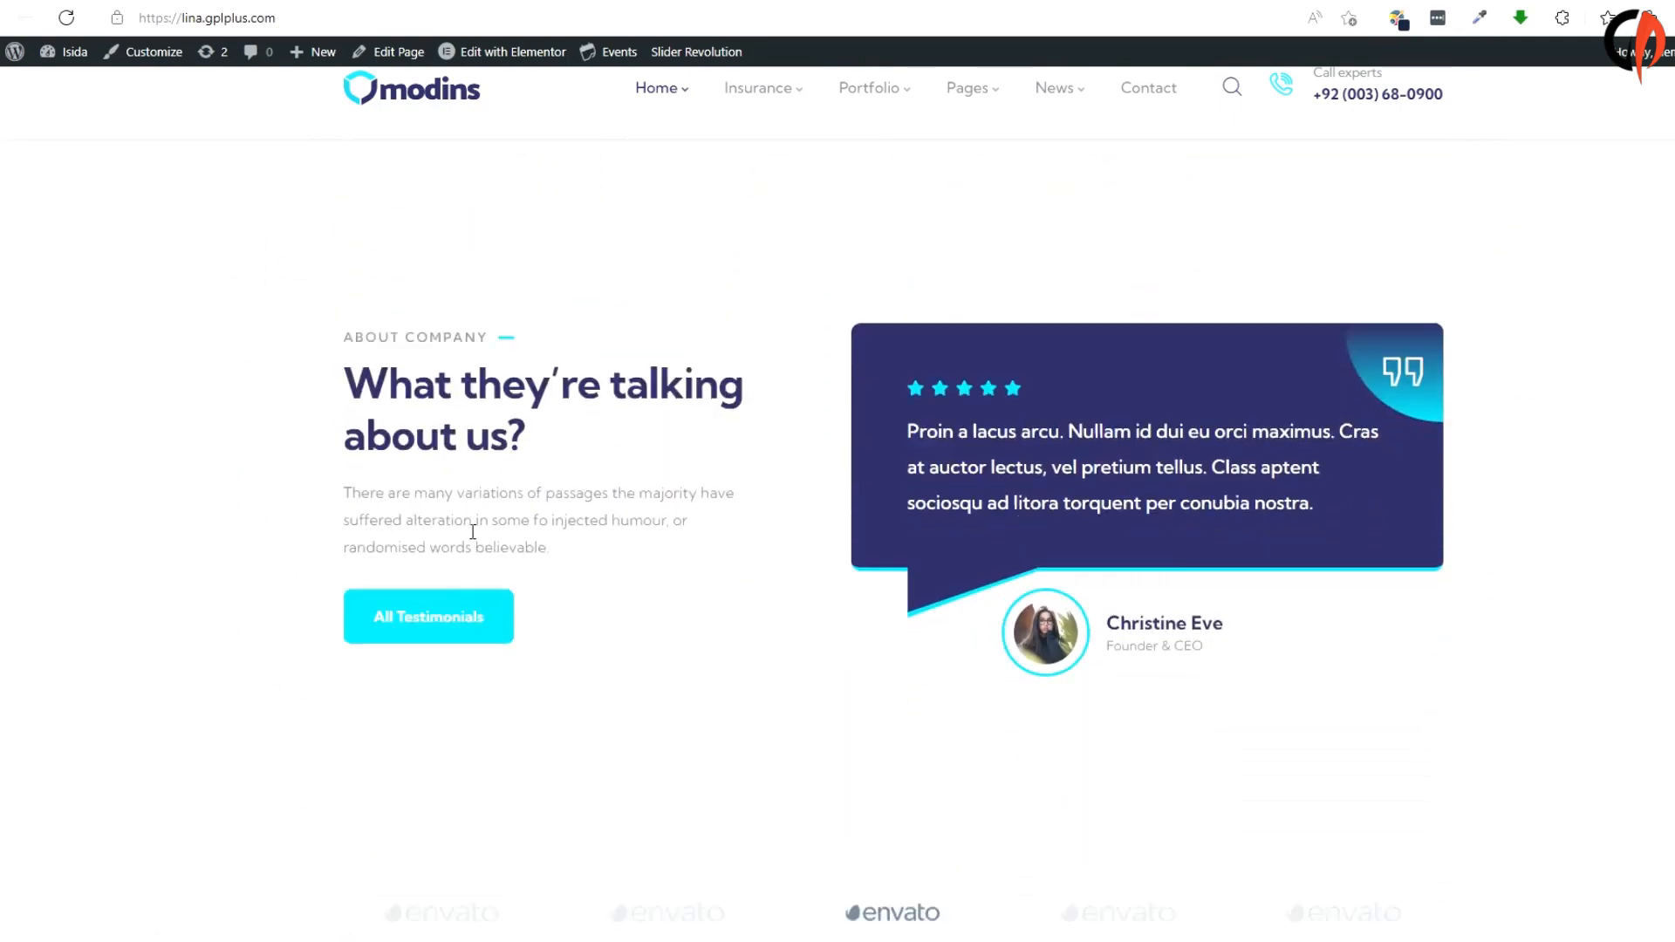
pyautogui.scroll(-13, 703, 740)
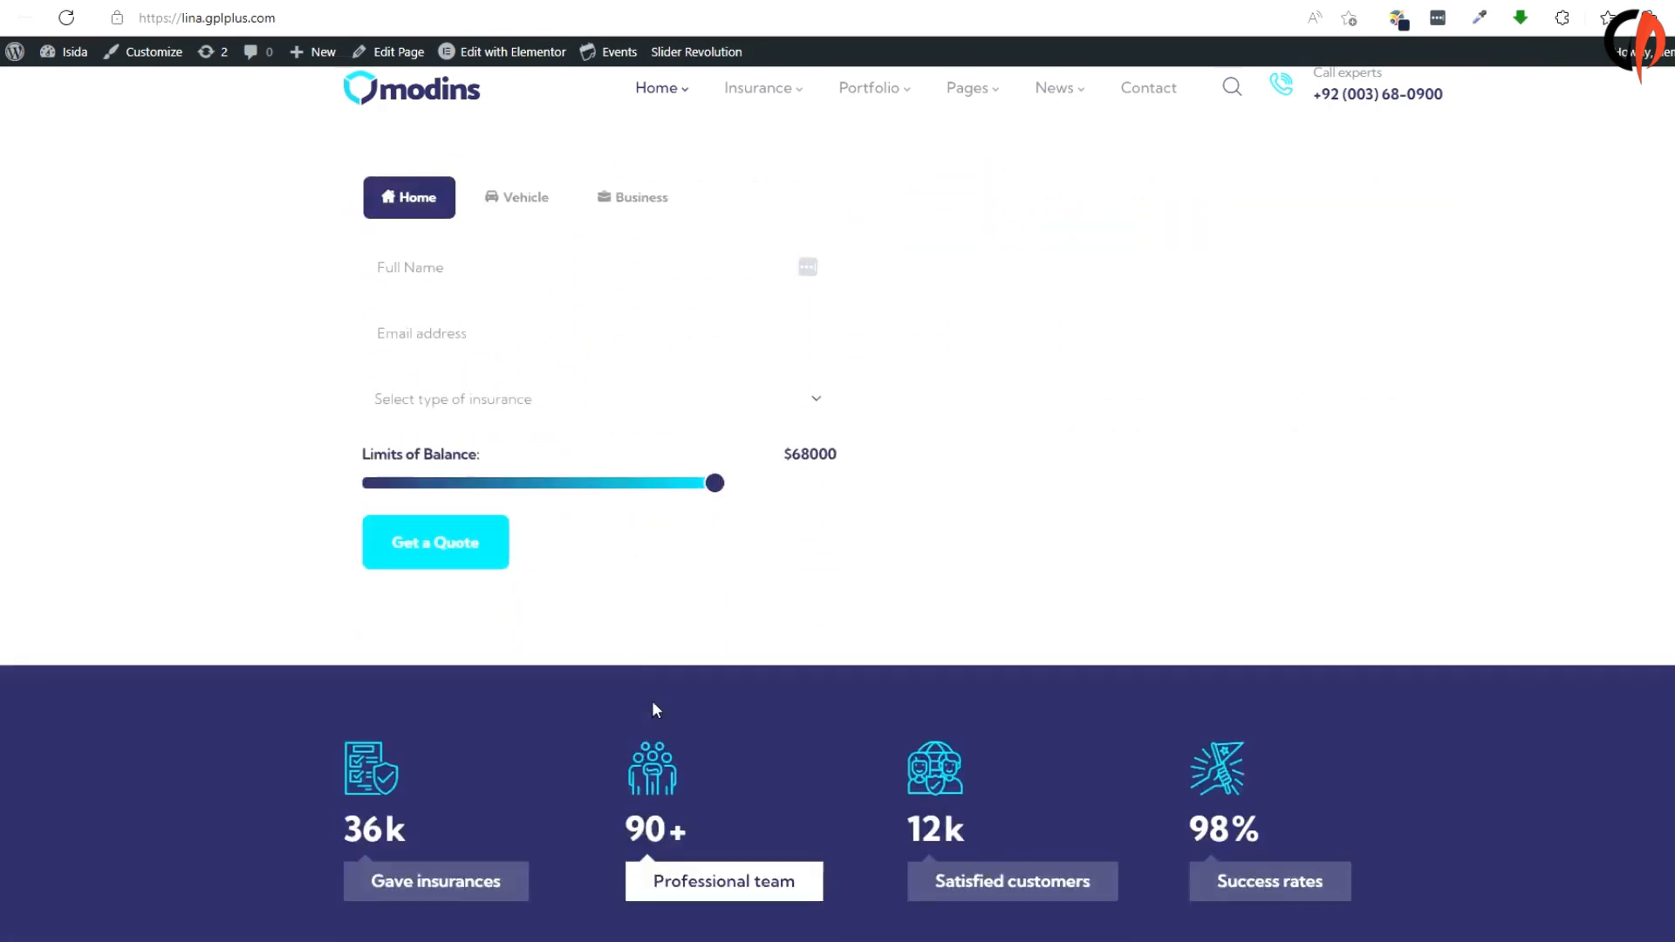
pyautogui.scroll(-12, 1496, 744)
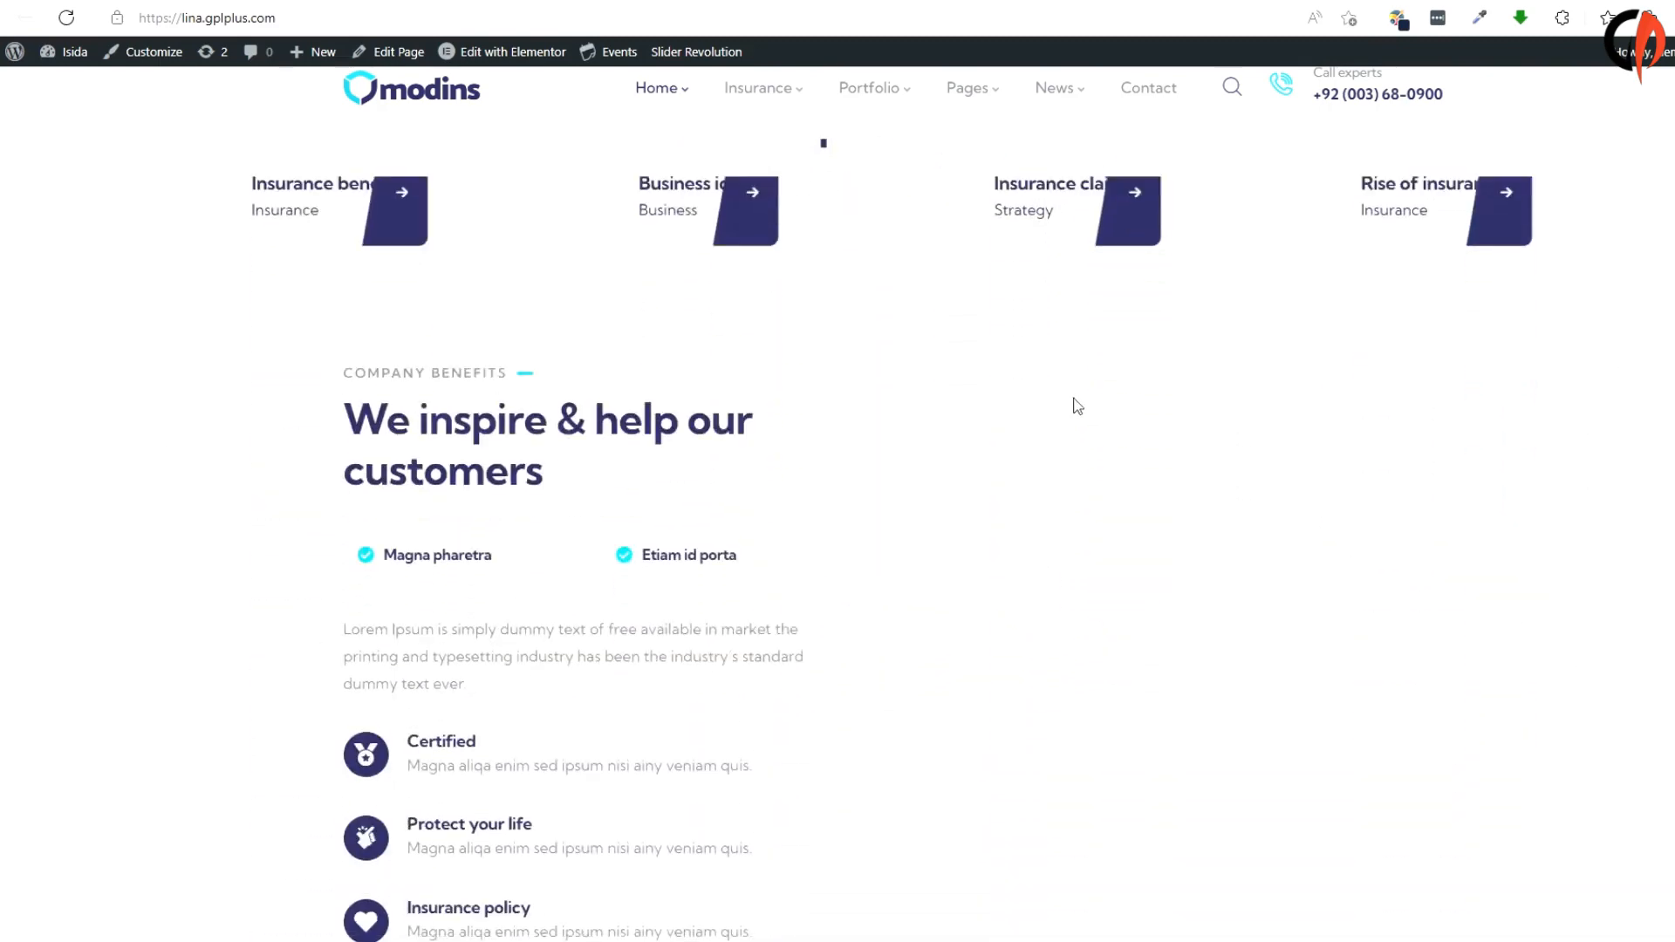
pyautogui.scroll(-7, 1079, 406)
# Step: Open the Home 2 demo page and examine its header, slider, welcome, services and "Why choose us" sections
pyautogui.moveTo(661, 87)
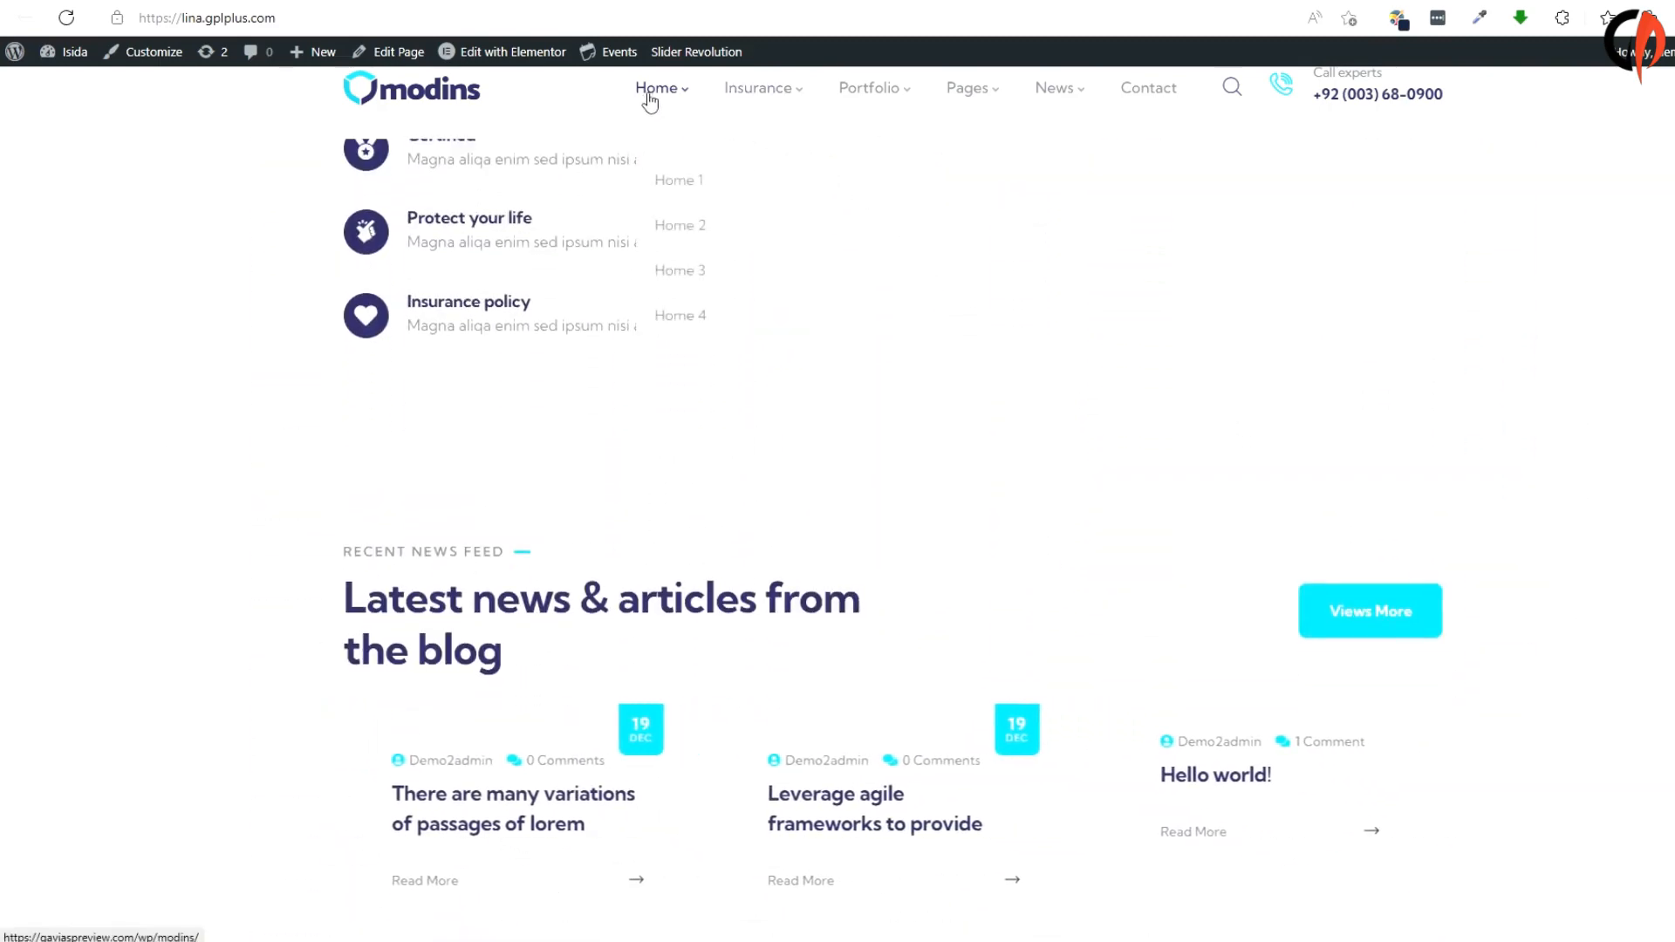
pyautogui.click(685, 225)
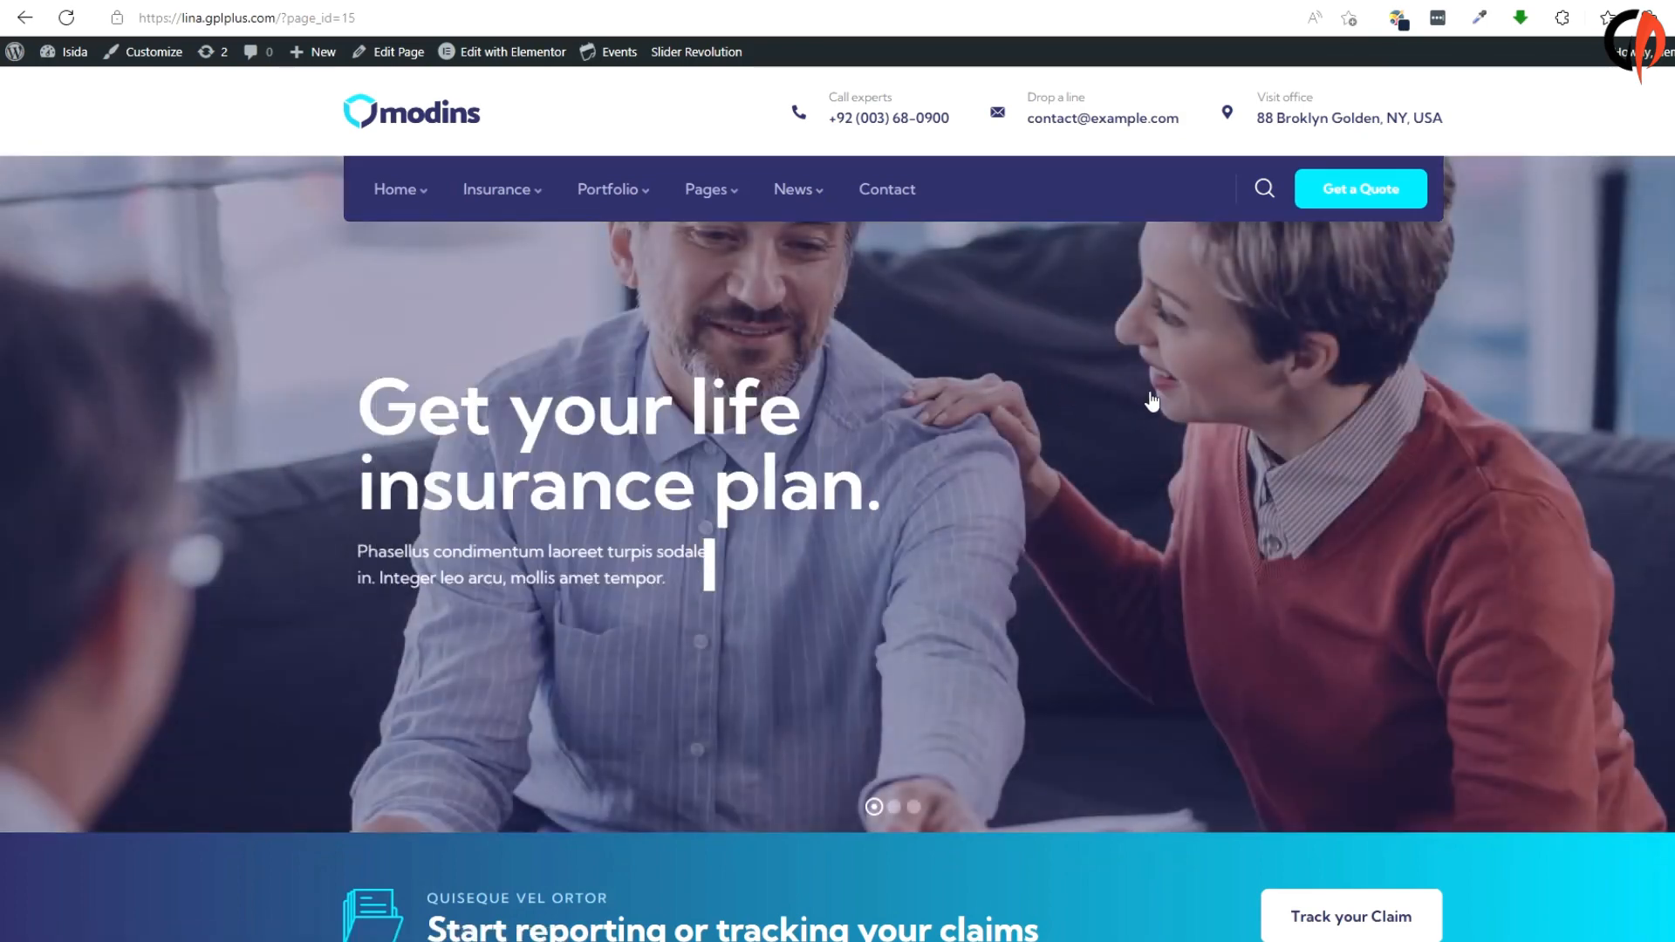
pyautogui.scroll(-2, 1150, 401)
pyautogui.scroll(2, 821, 288)
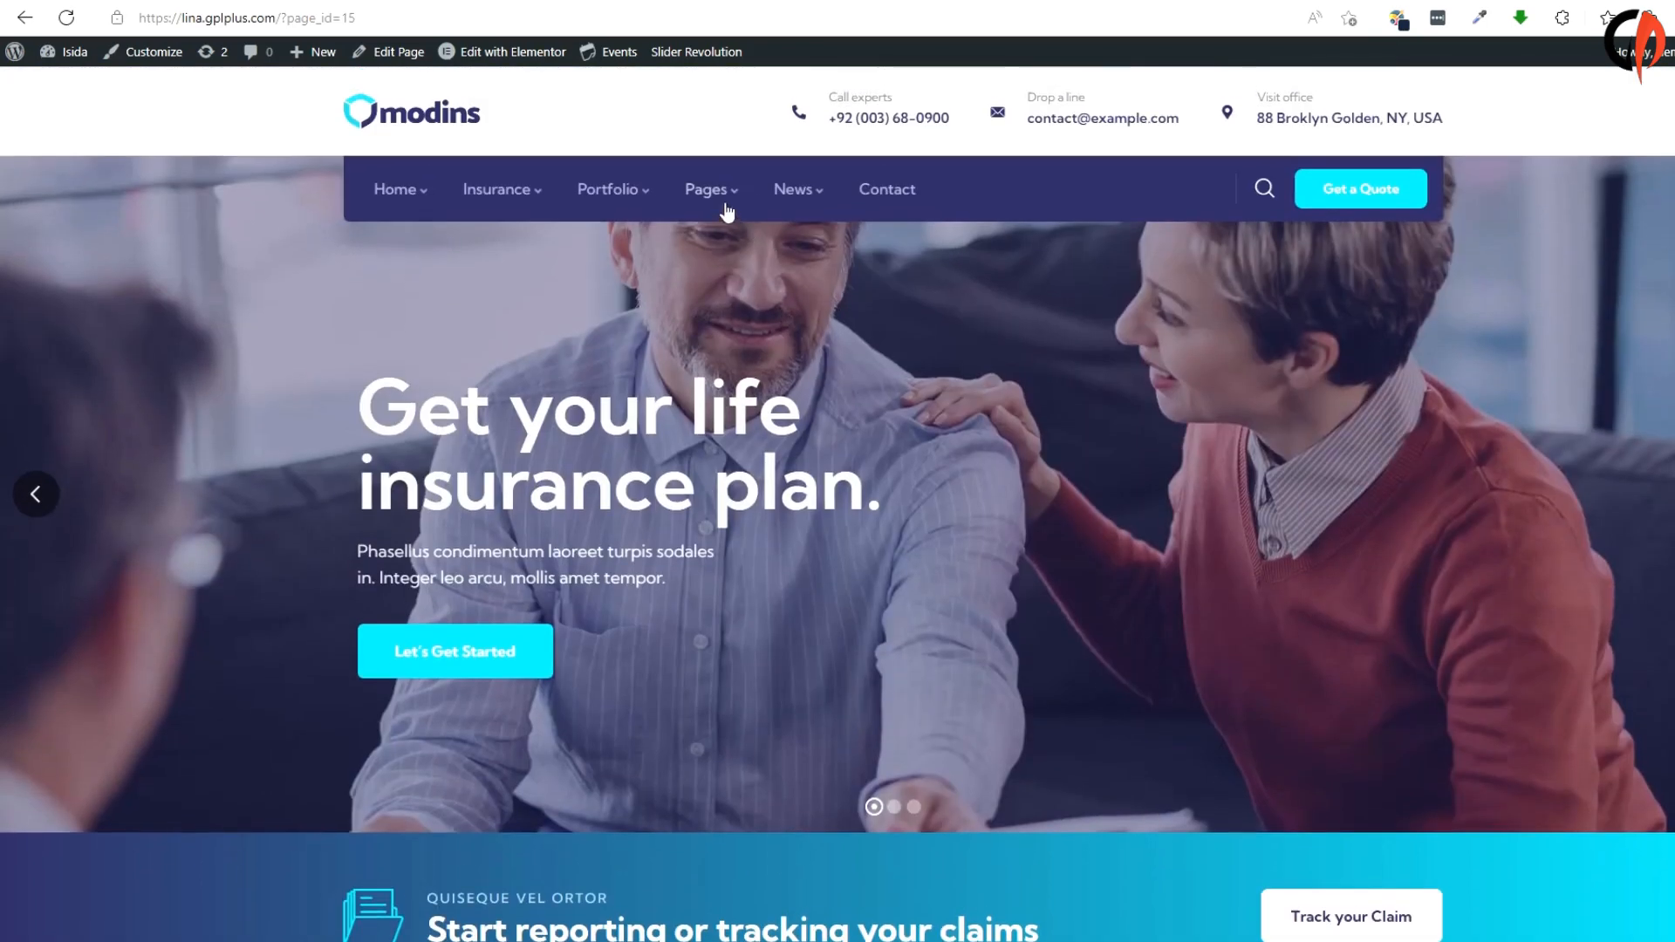
pyautogui.moveTo(397, 189)
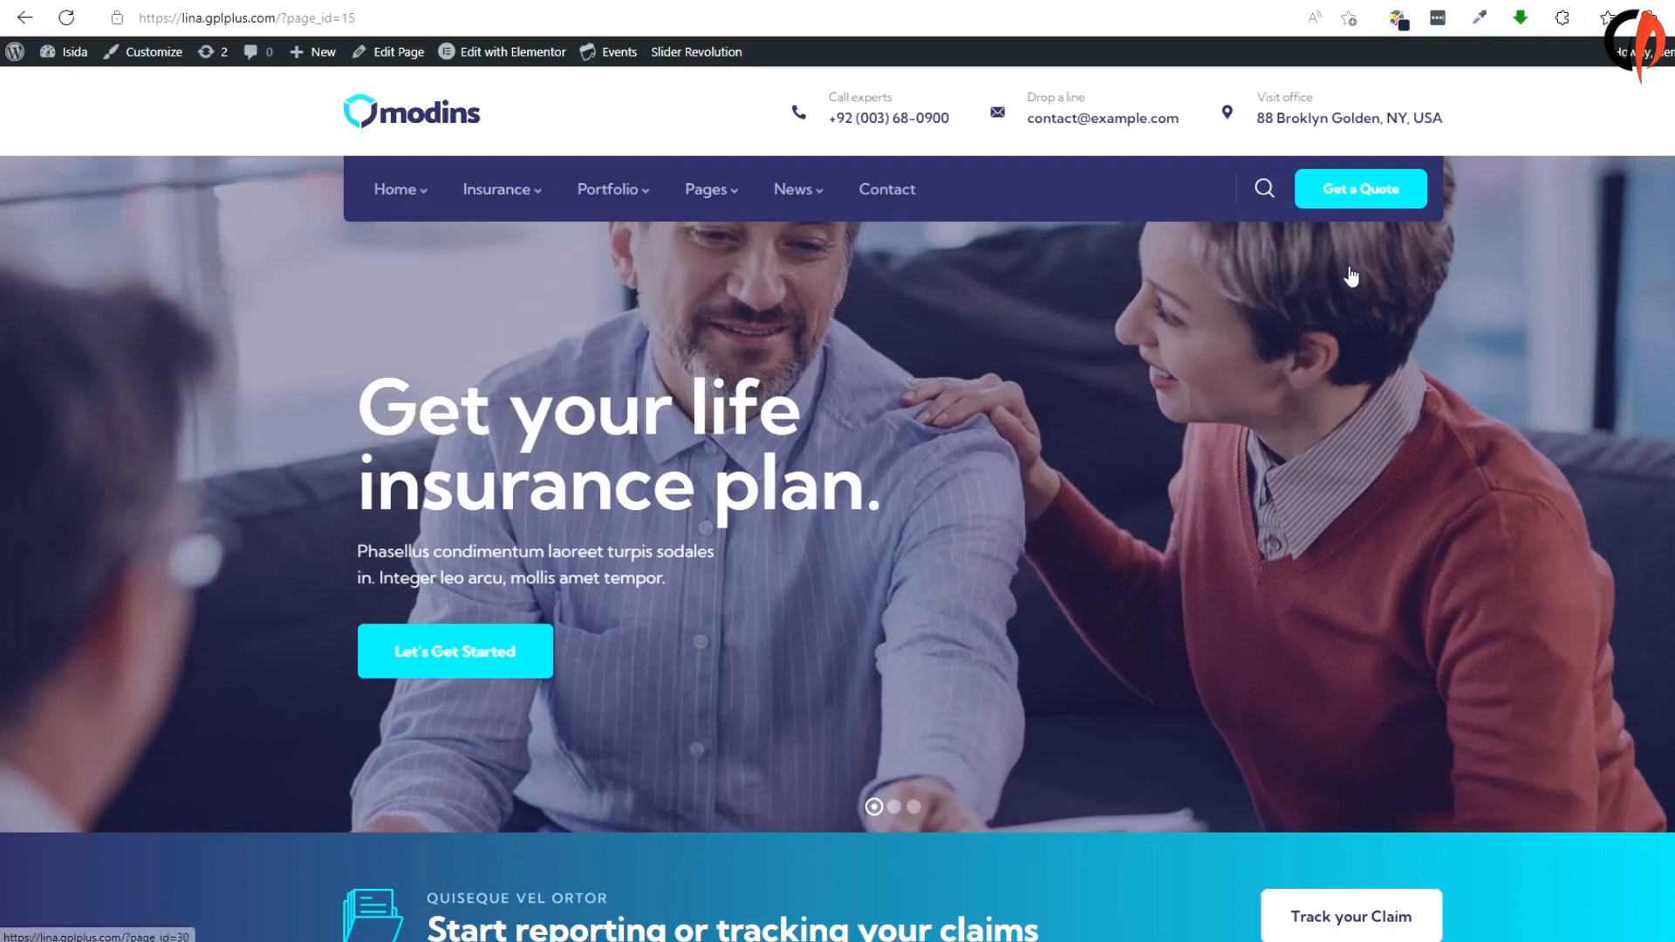
pyautogui.scroll(-6, 1452, 428)
pyautogui.scroll(-11, 1451, 429)
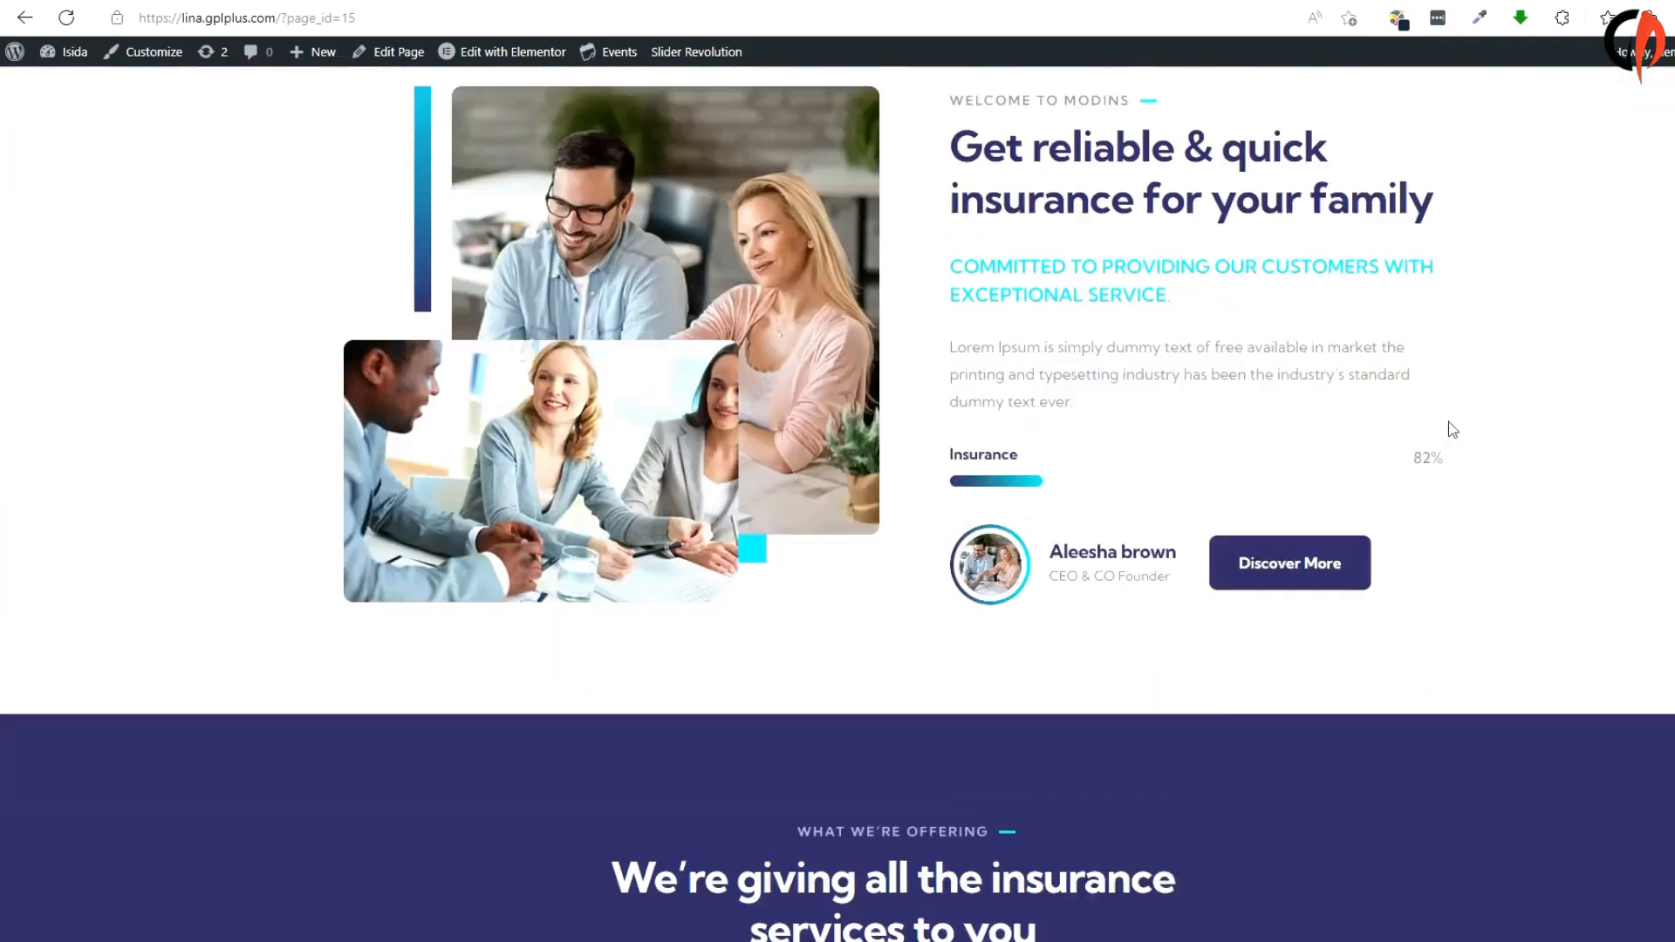
pyautogui.scroll(-1, 1431, 698)
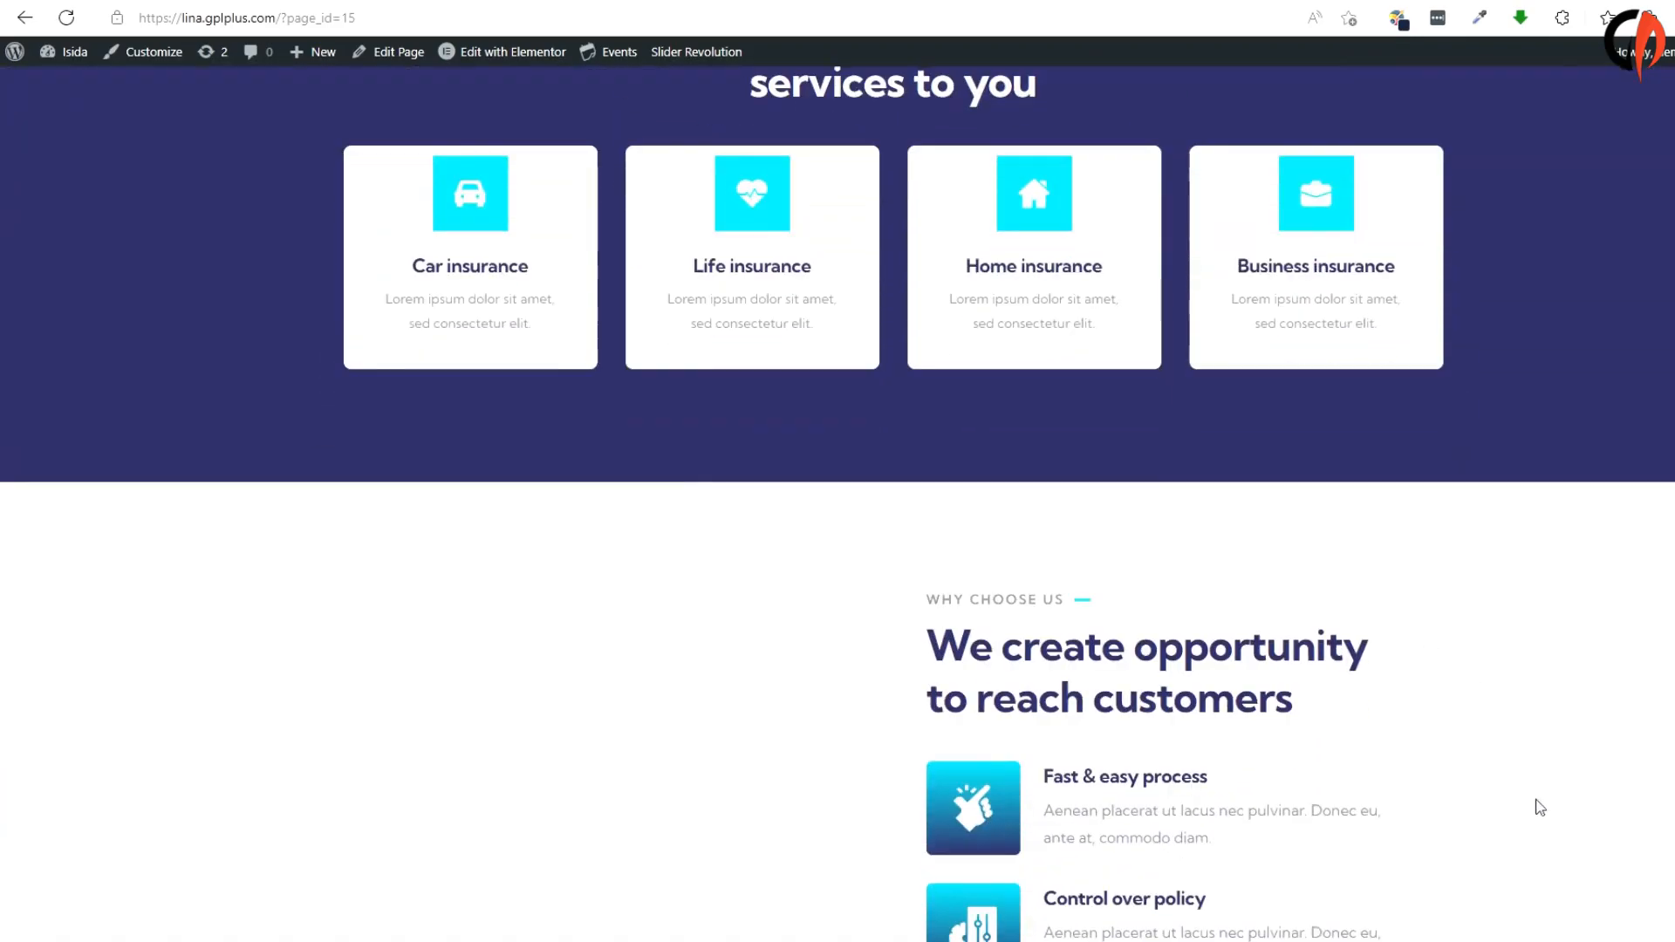